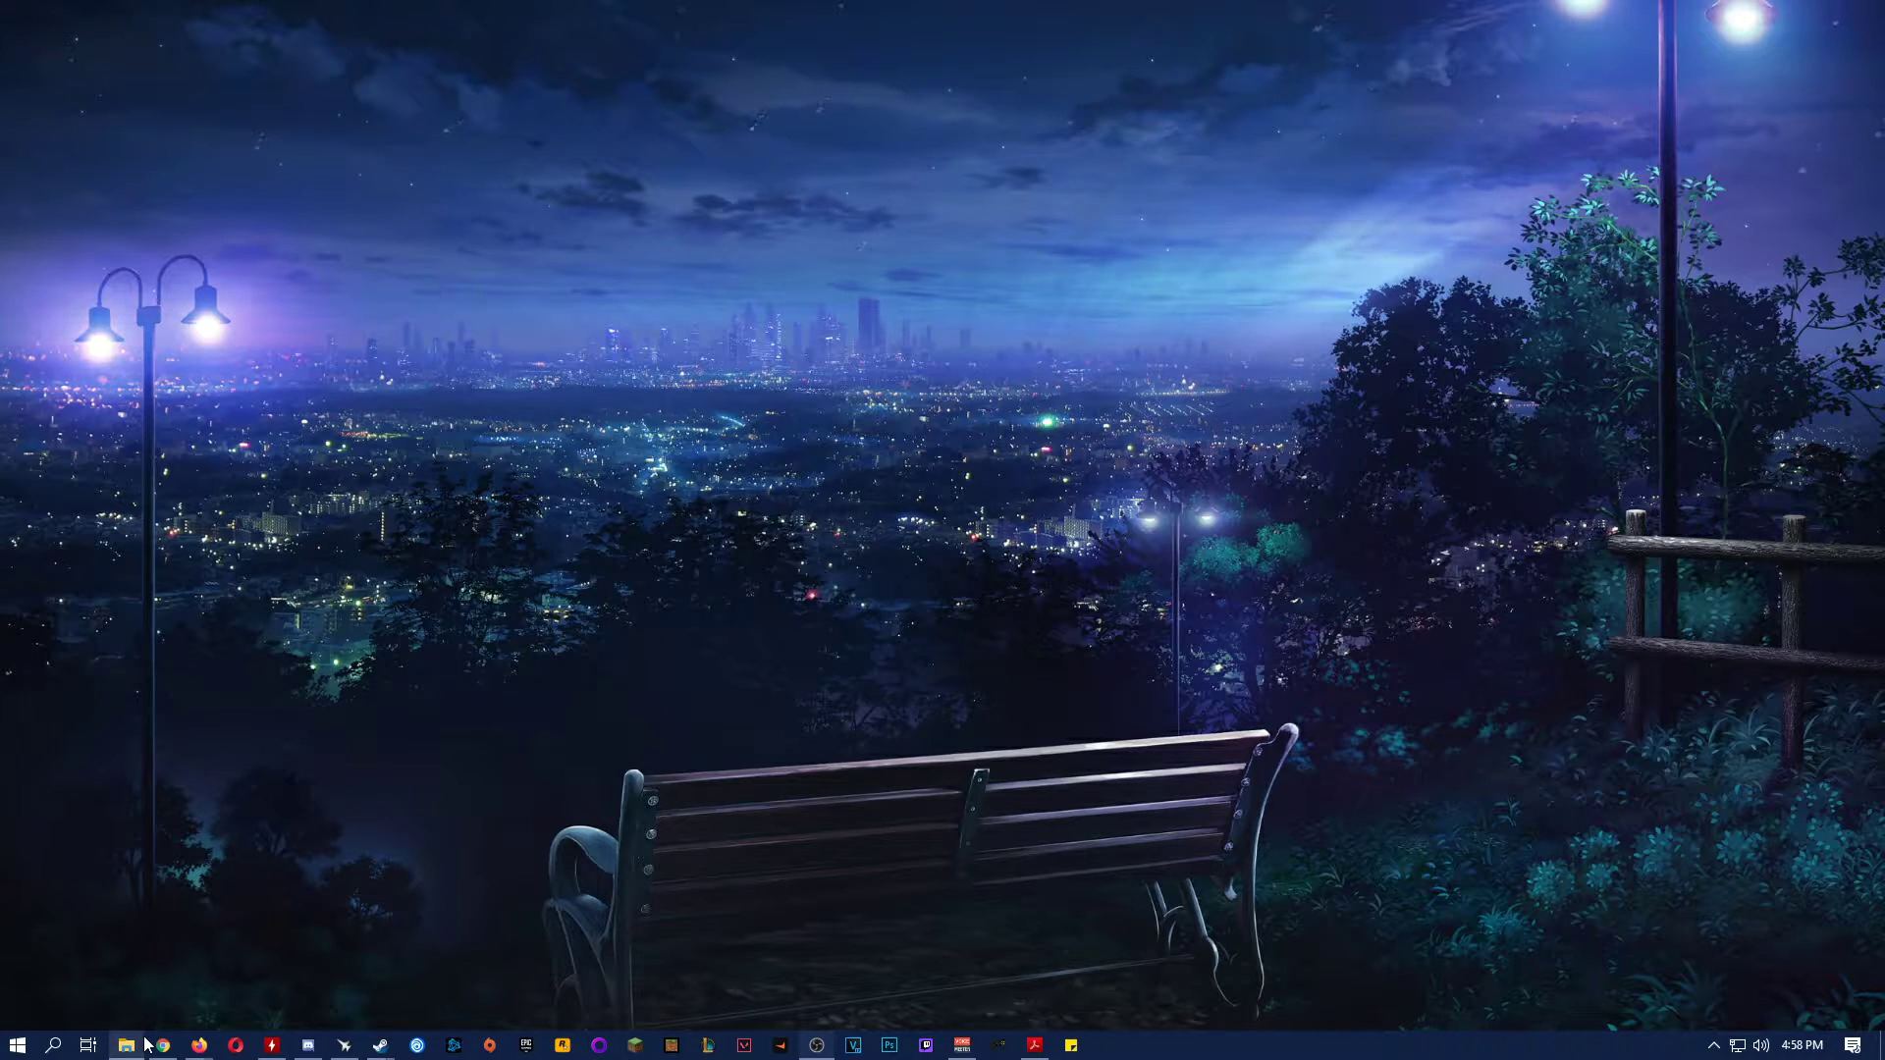
Open the ShadowNet folder in File Explorer and look over its files
left_click(140, 1045)
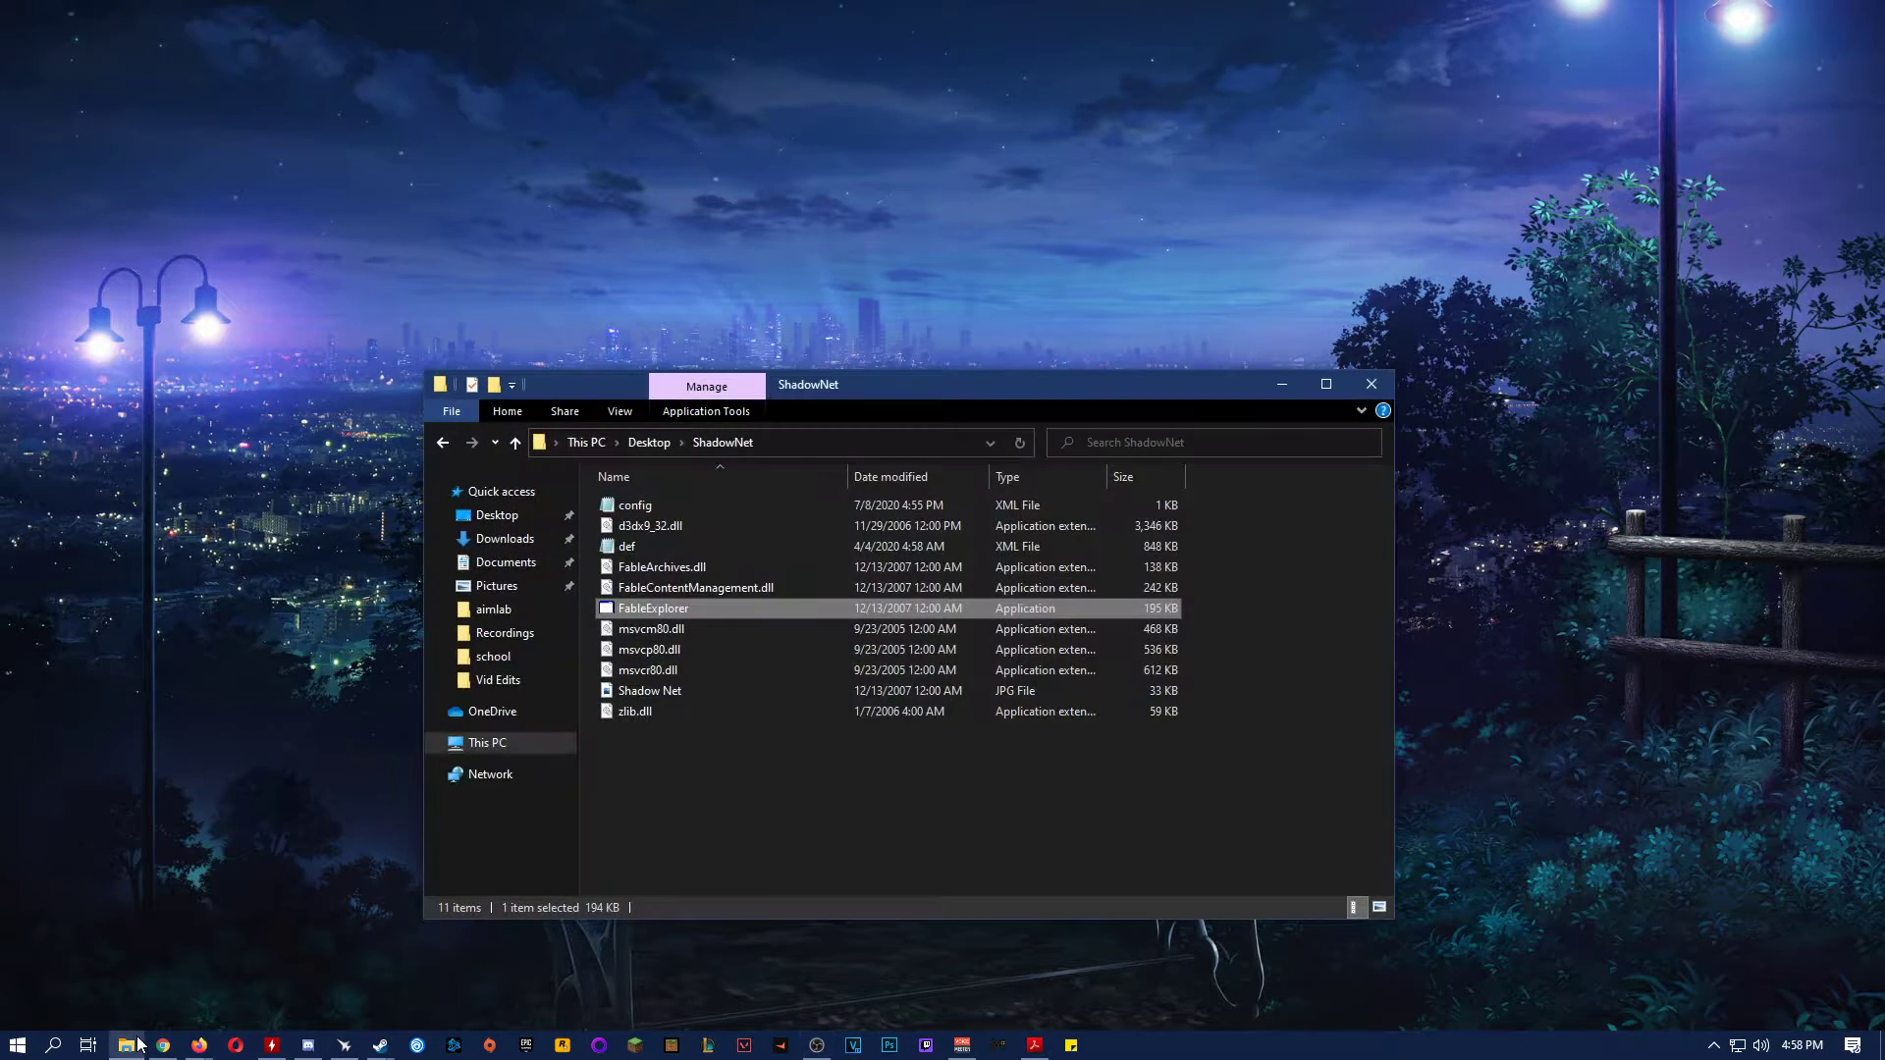
left_click_drag(1039, 393, 1068, 313)
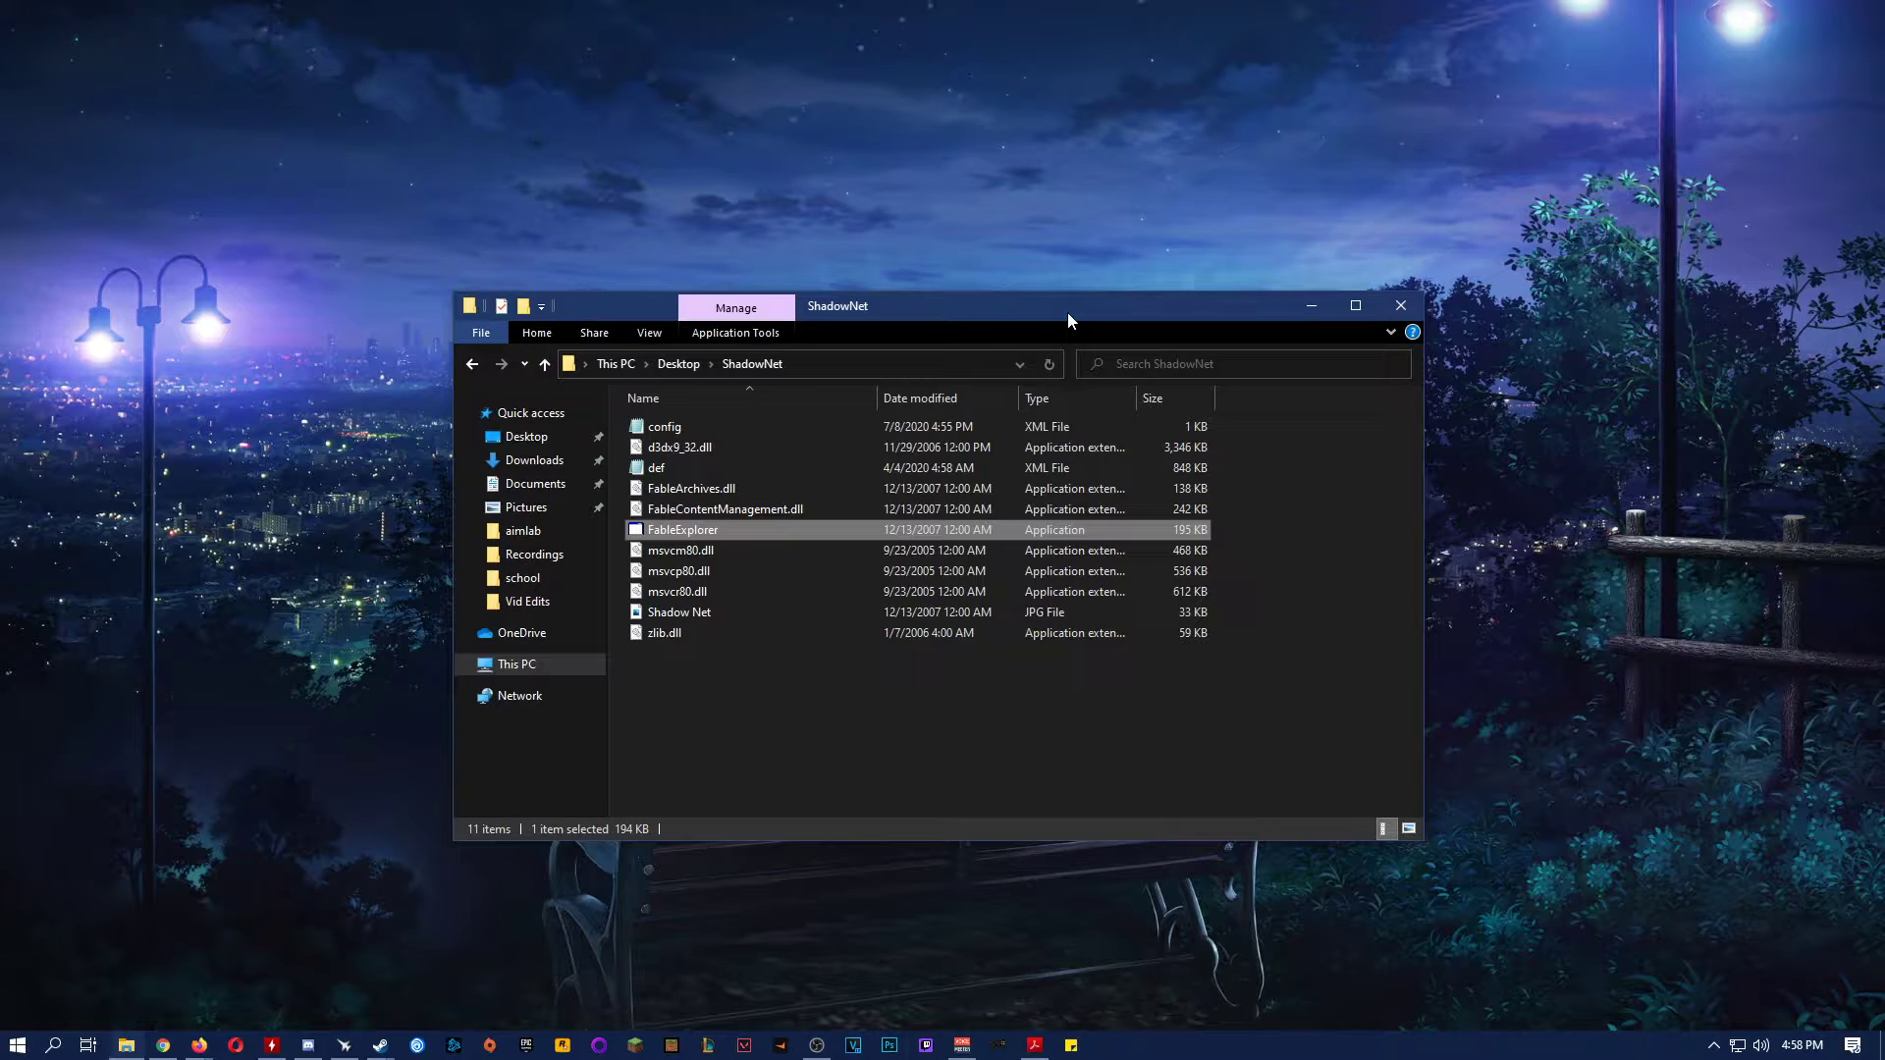
left_click_drag(784, 758, 809, 397)
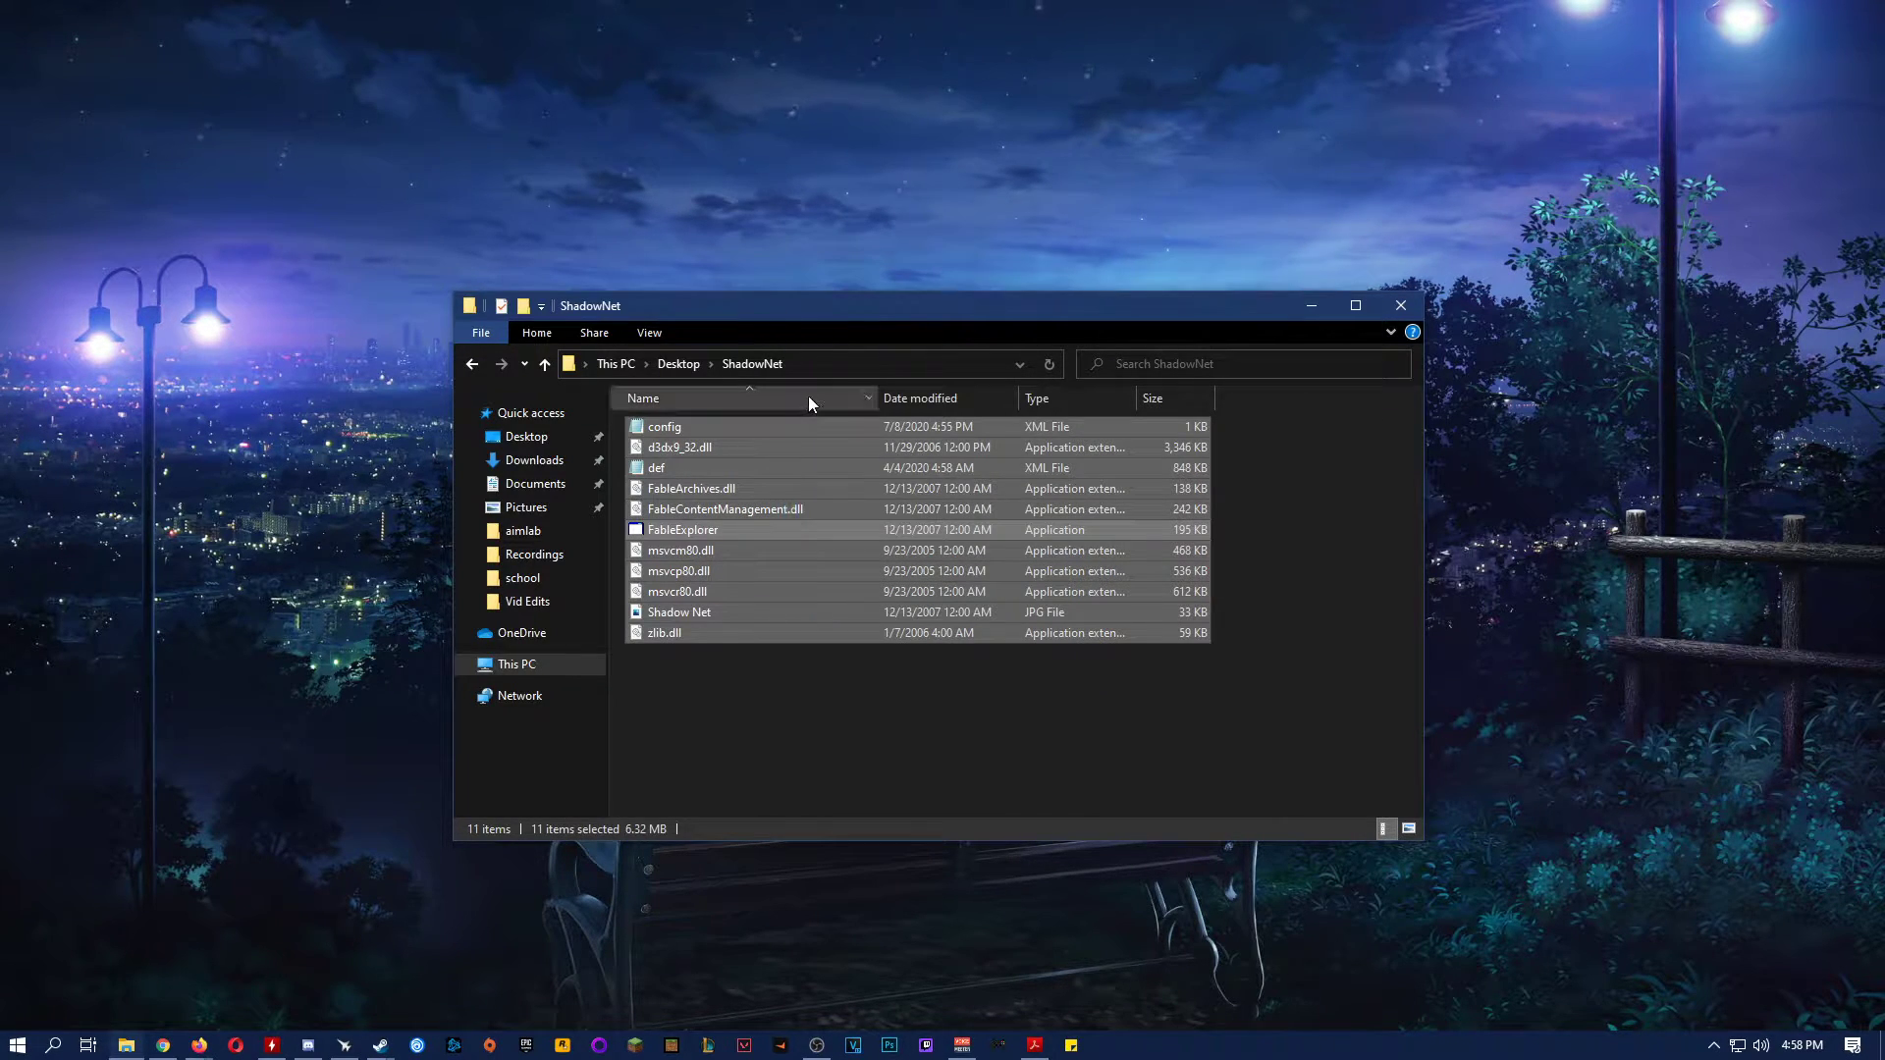
left_click(734, 789)
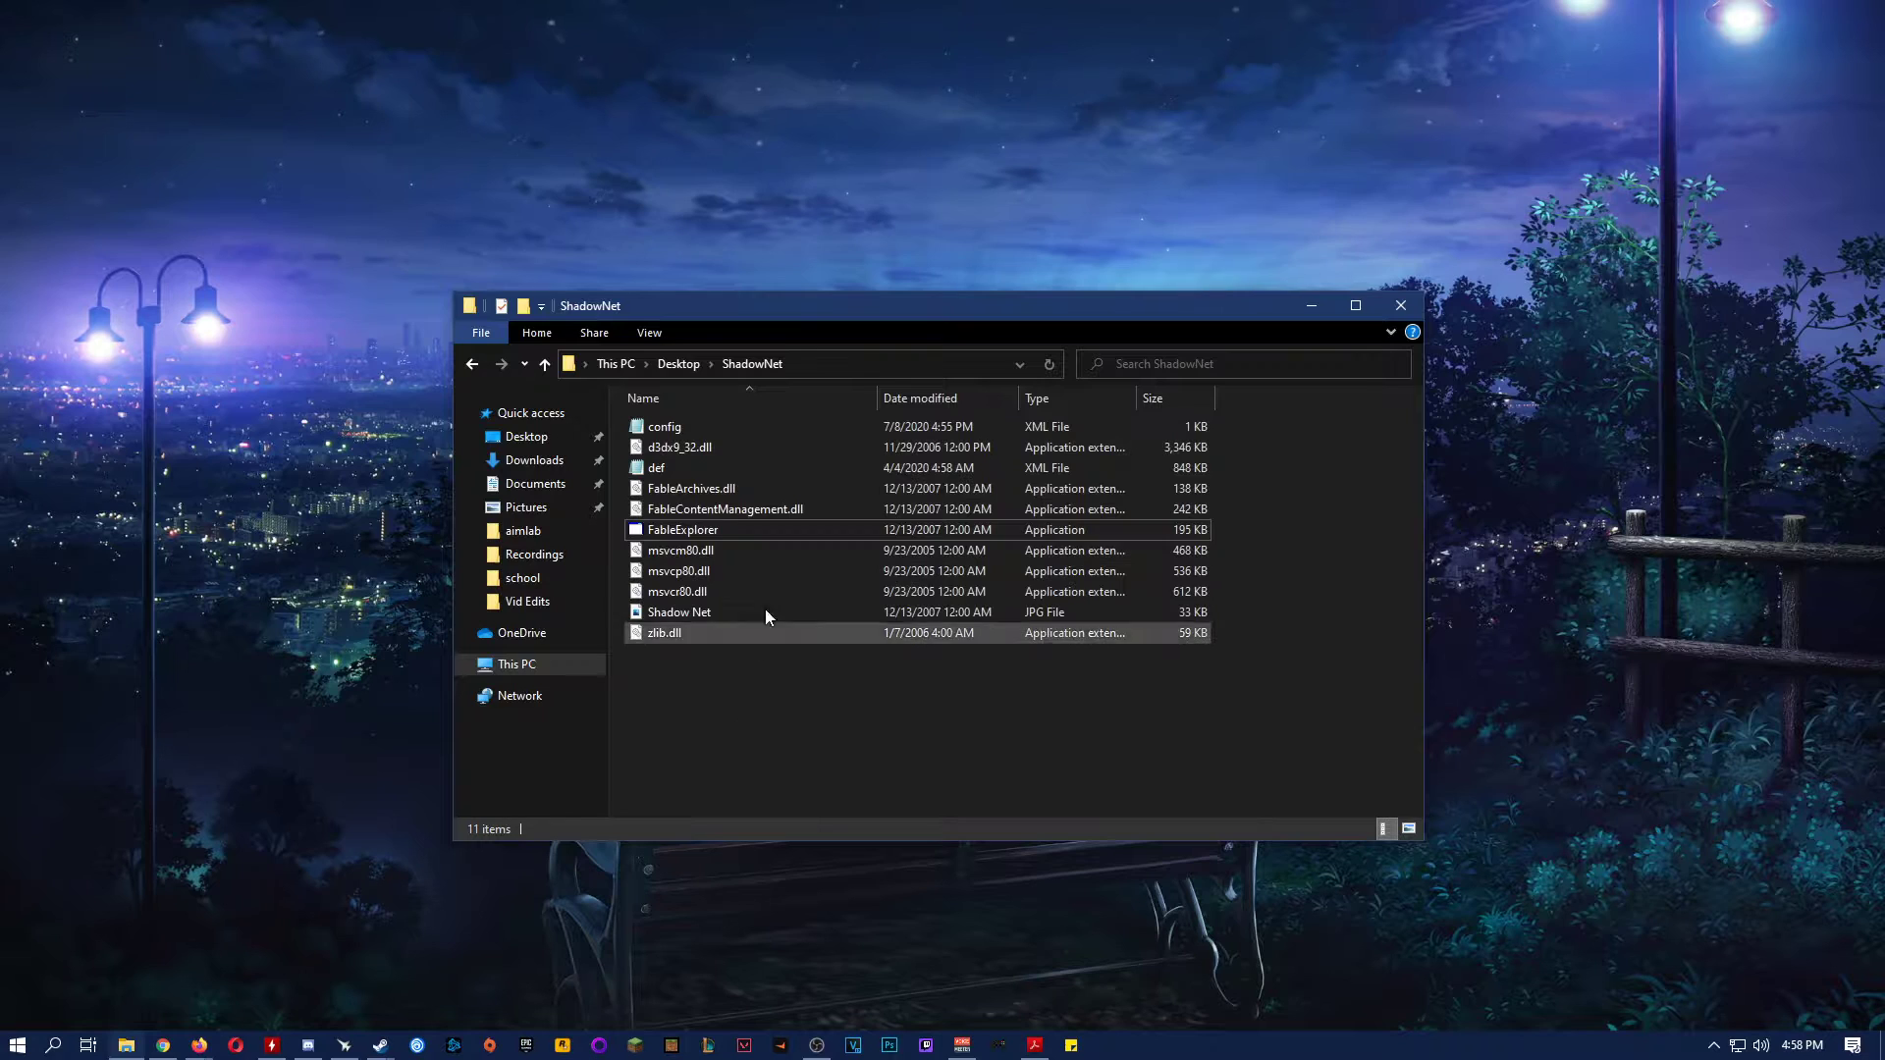
Open the config XML file in Notepad and review its UseRegistry, RegistryPath and InstallDirectory settings
left_click(684, 426)
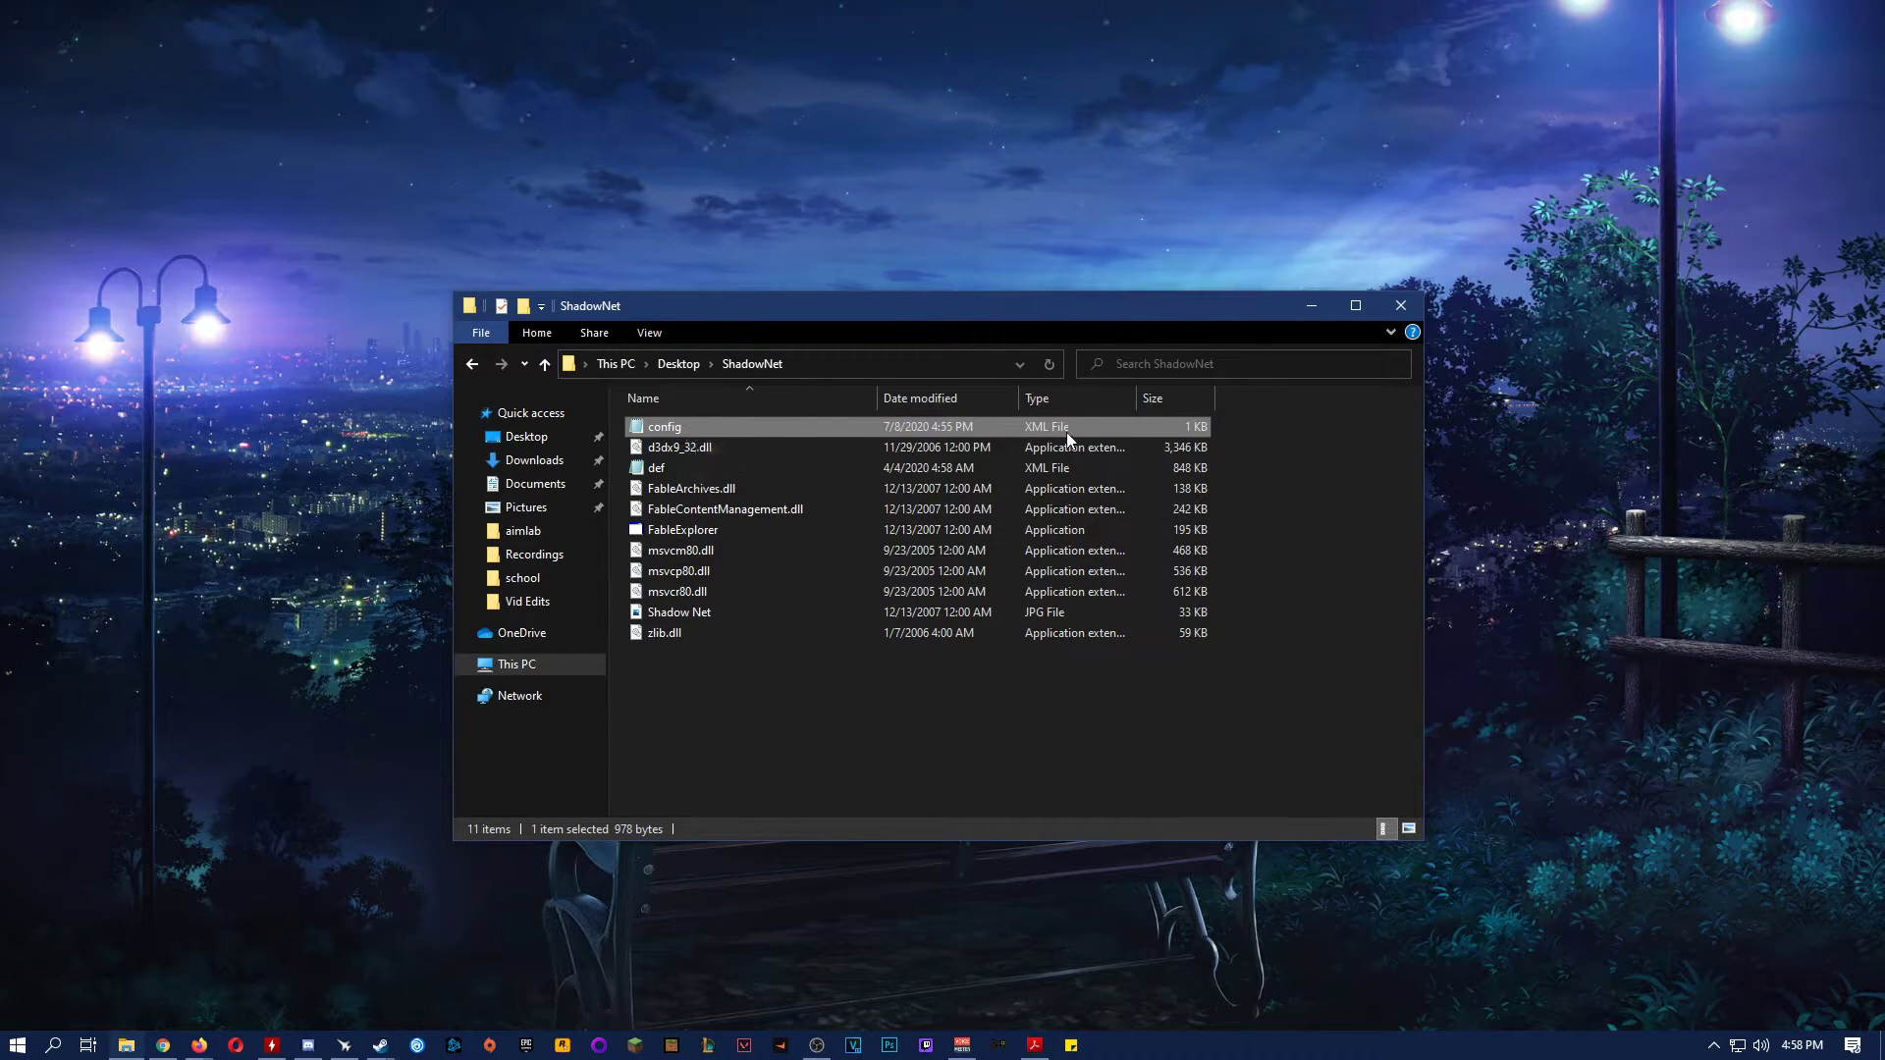
right_click(693, 427)
mouse_move(819, 527)
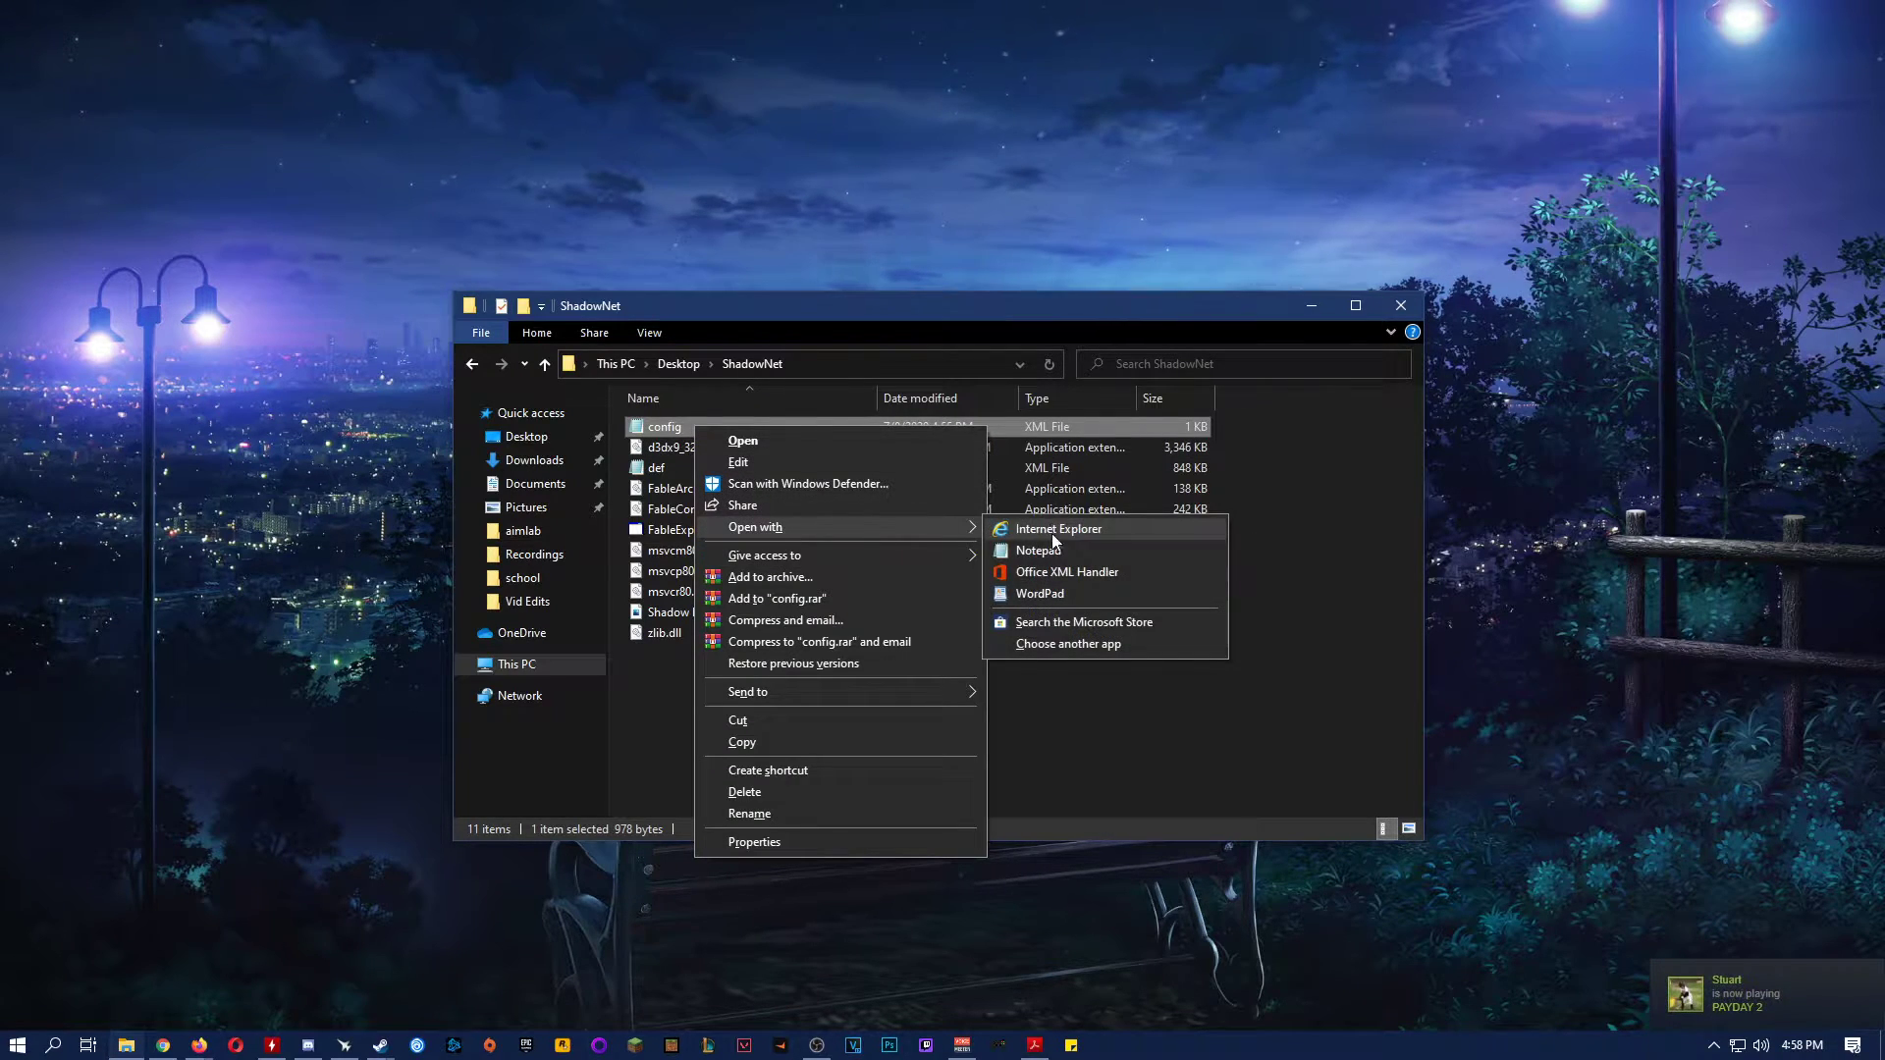
left_click(1056, 546)
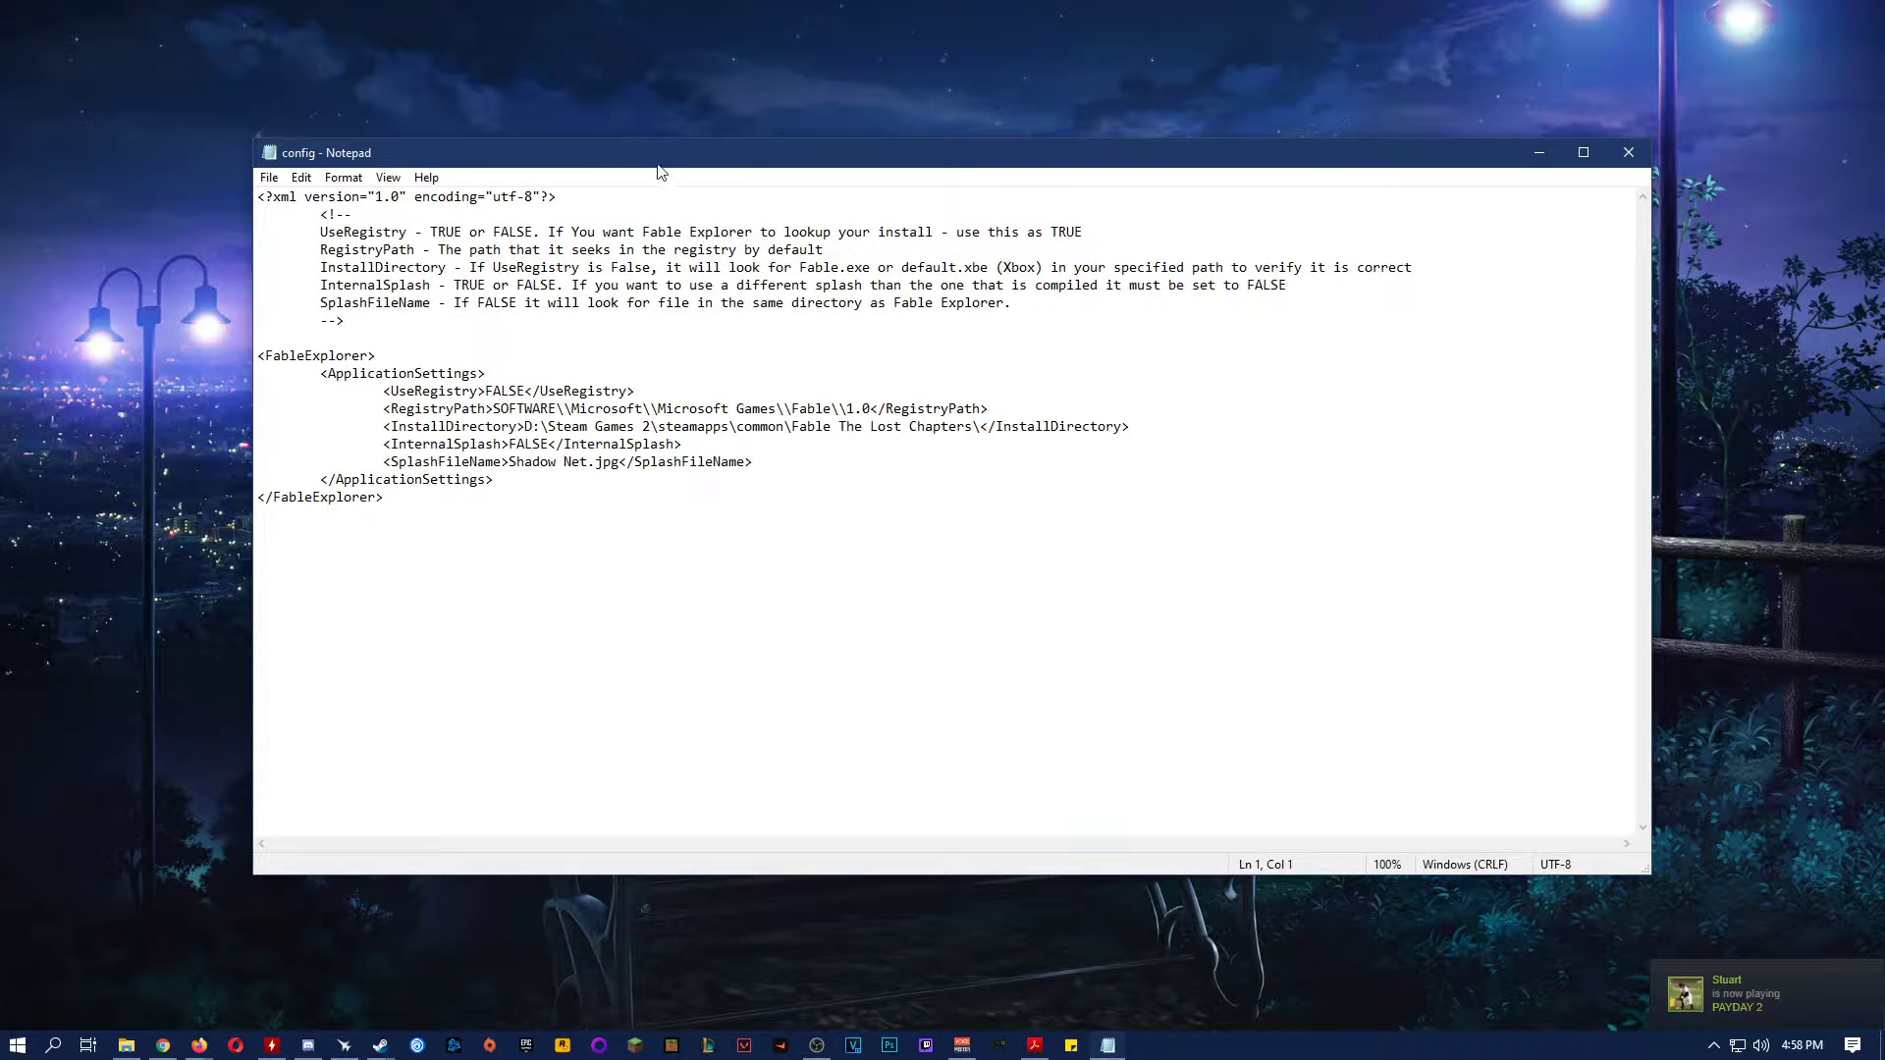
mouse_move(663, 160)
left_mouse_down()
mouse_move(628, 157)
mouse_move(690, 165)
left_mouse_up()
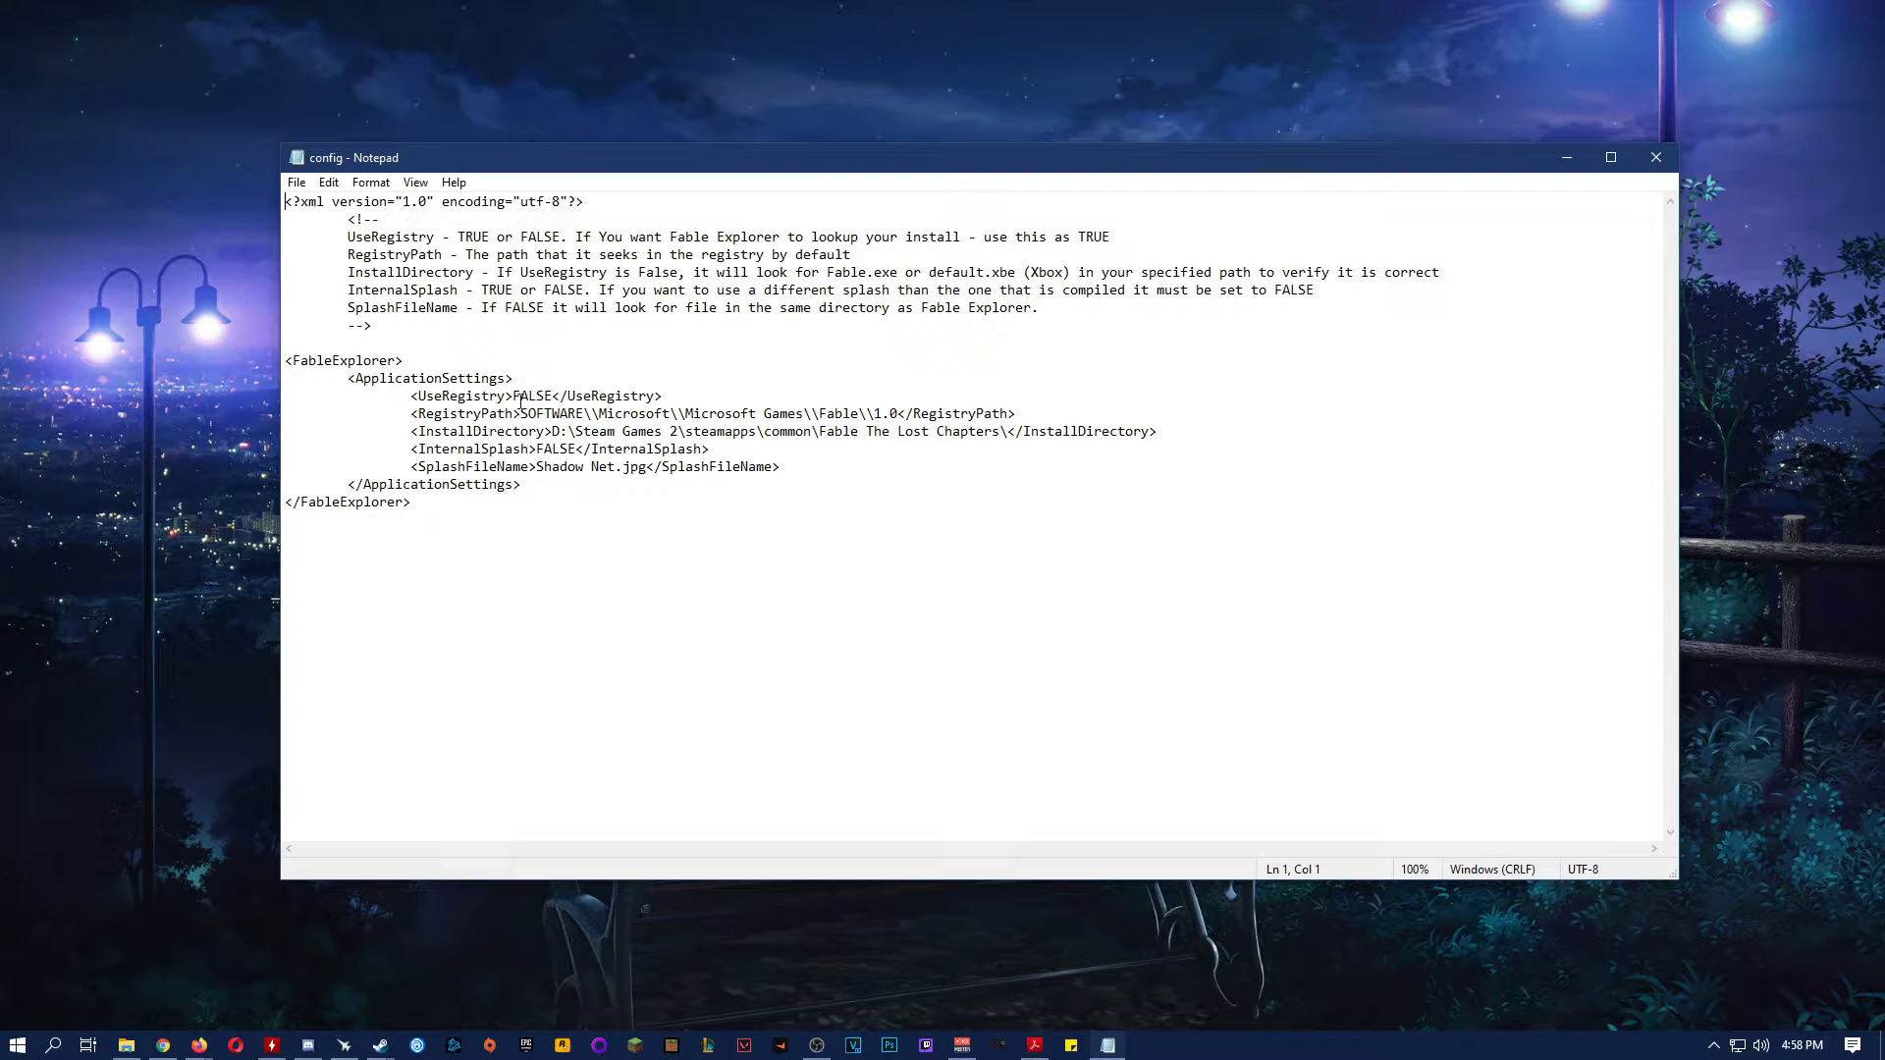
left_click_drag(512, 398, 556, 397)
left_click_drag(523, 414, 897, 418)
left_click(865, 509)
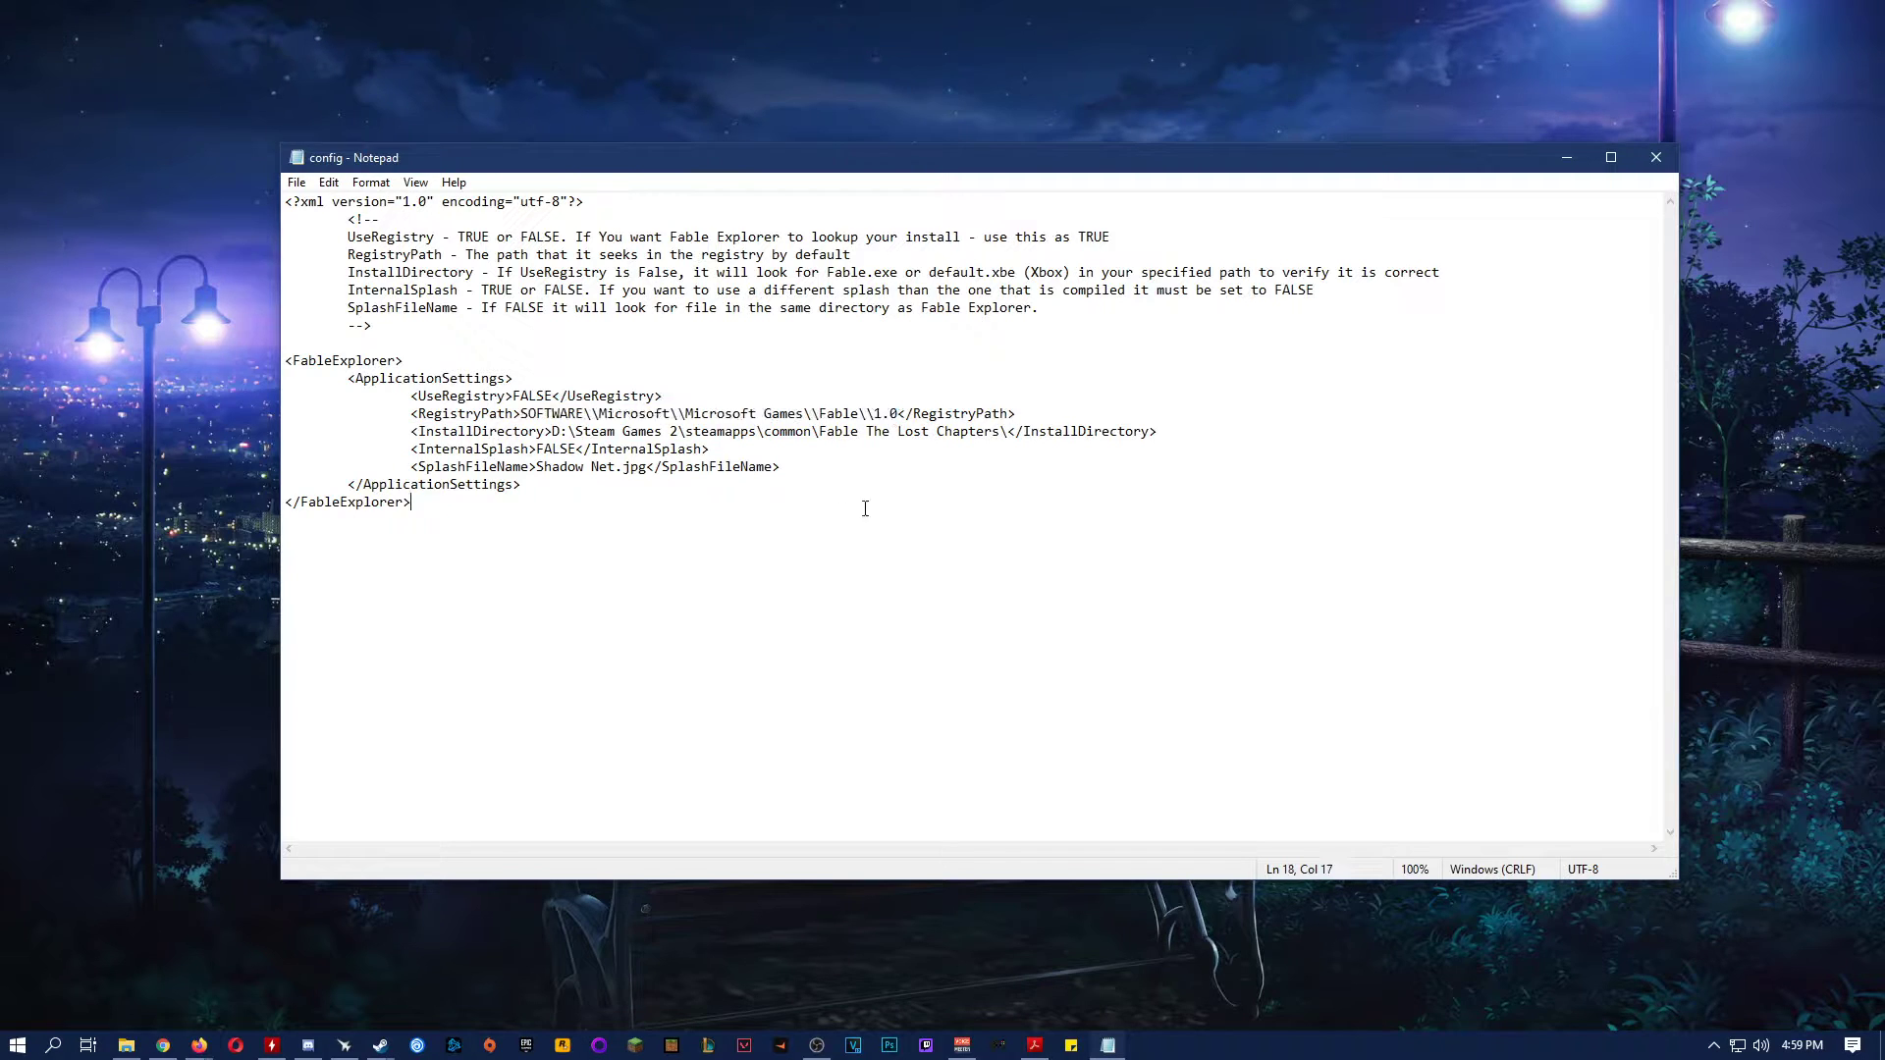
left_click_drag(553, 430, 1012, 434)
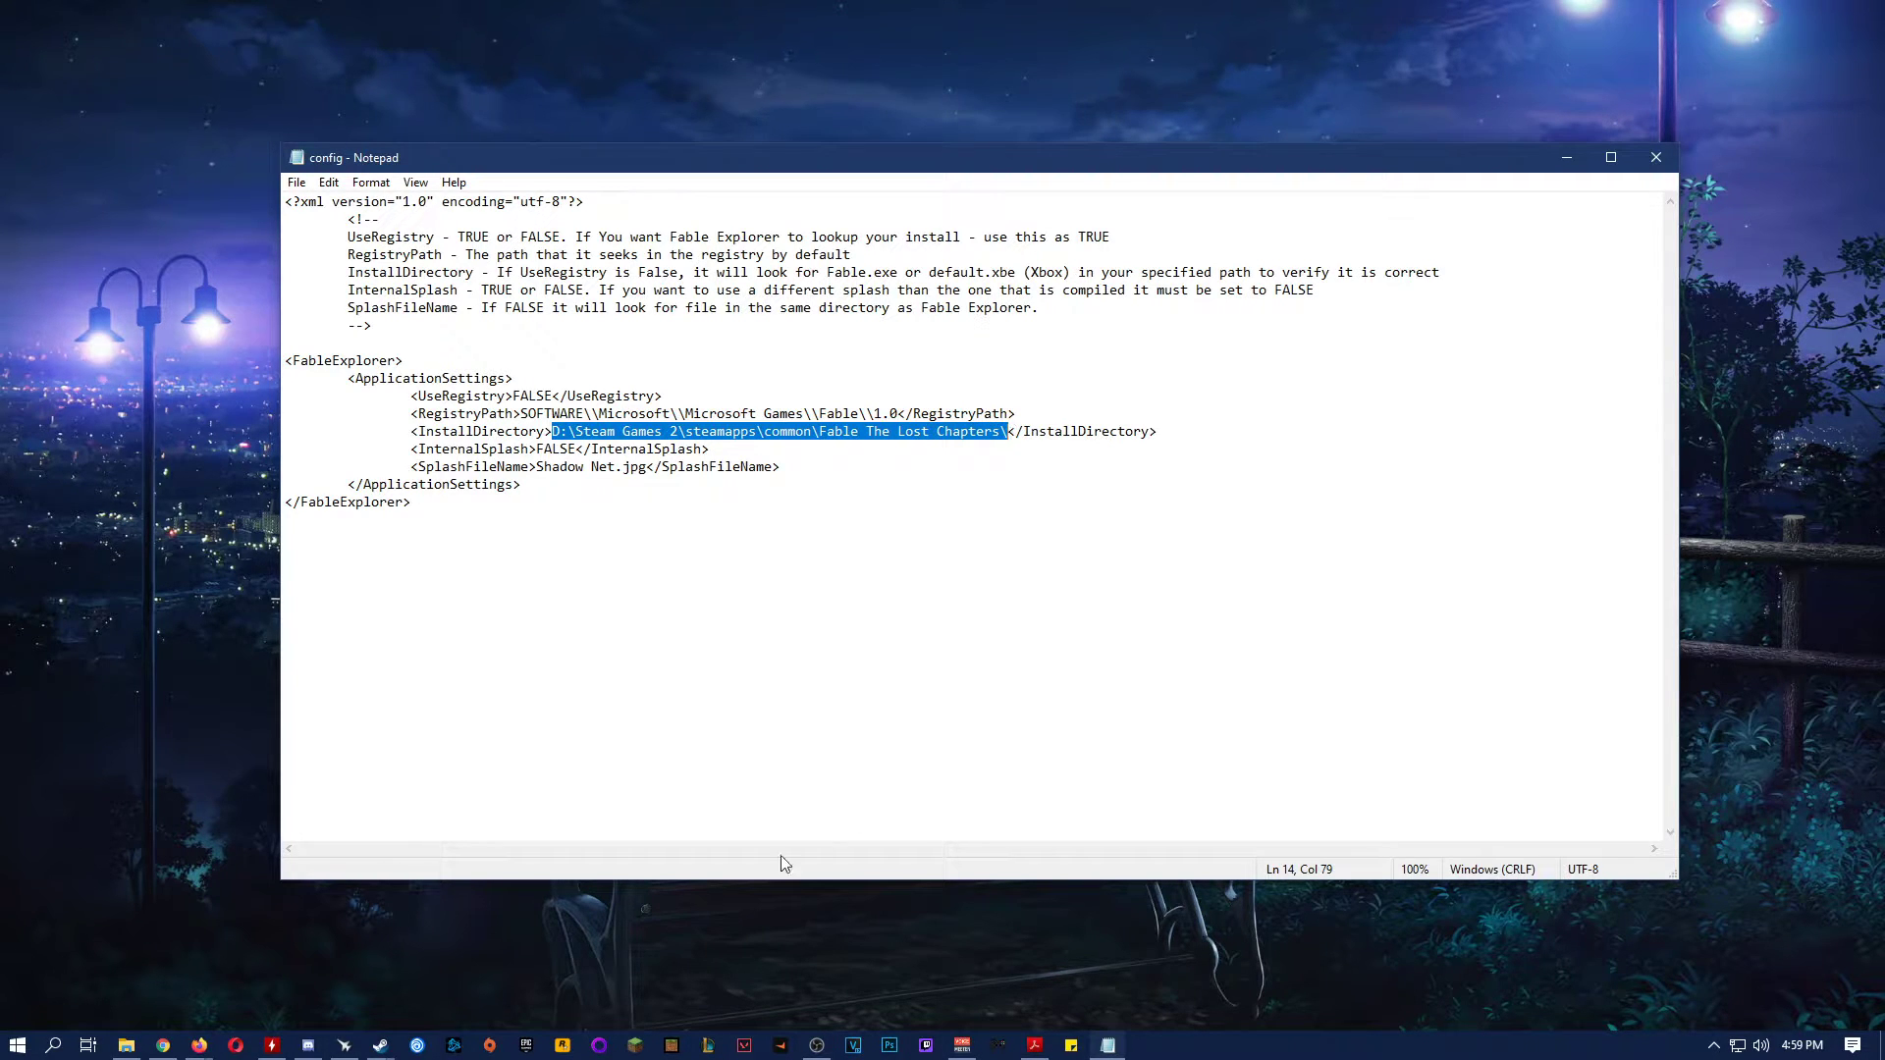
Switch to Steam and open the local files folder of Fable - The Lost Chapters from the game's properties
left_click(380, 1045)
left_click(261, 952)
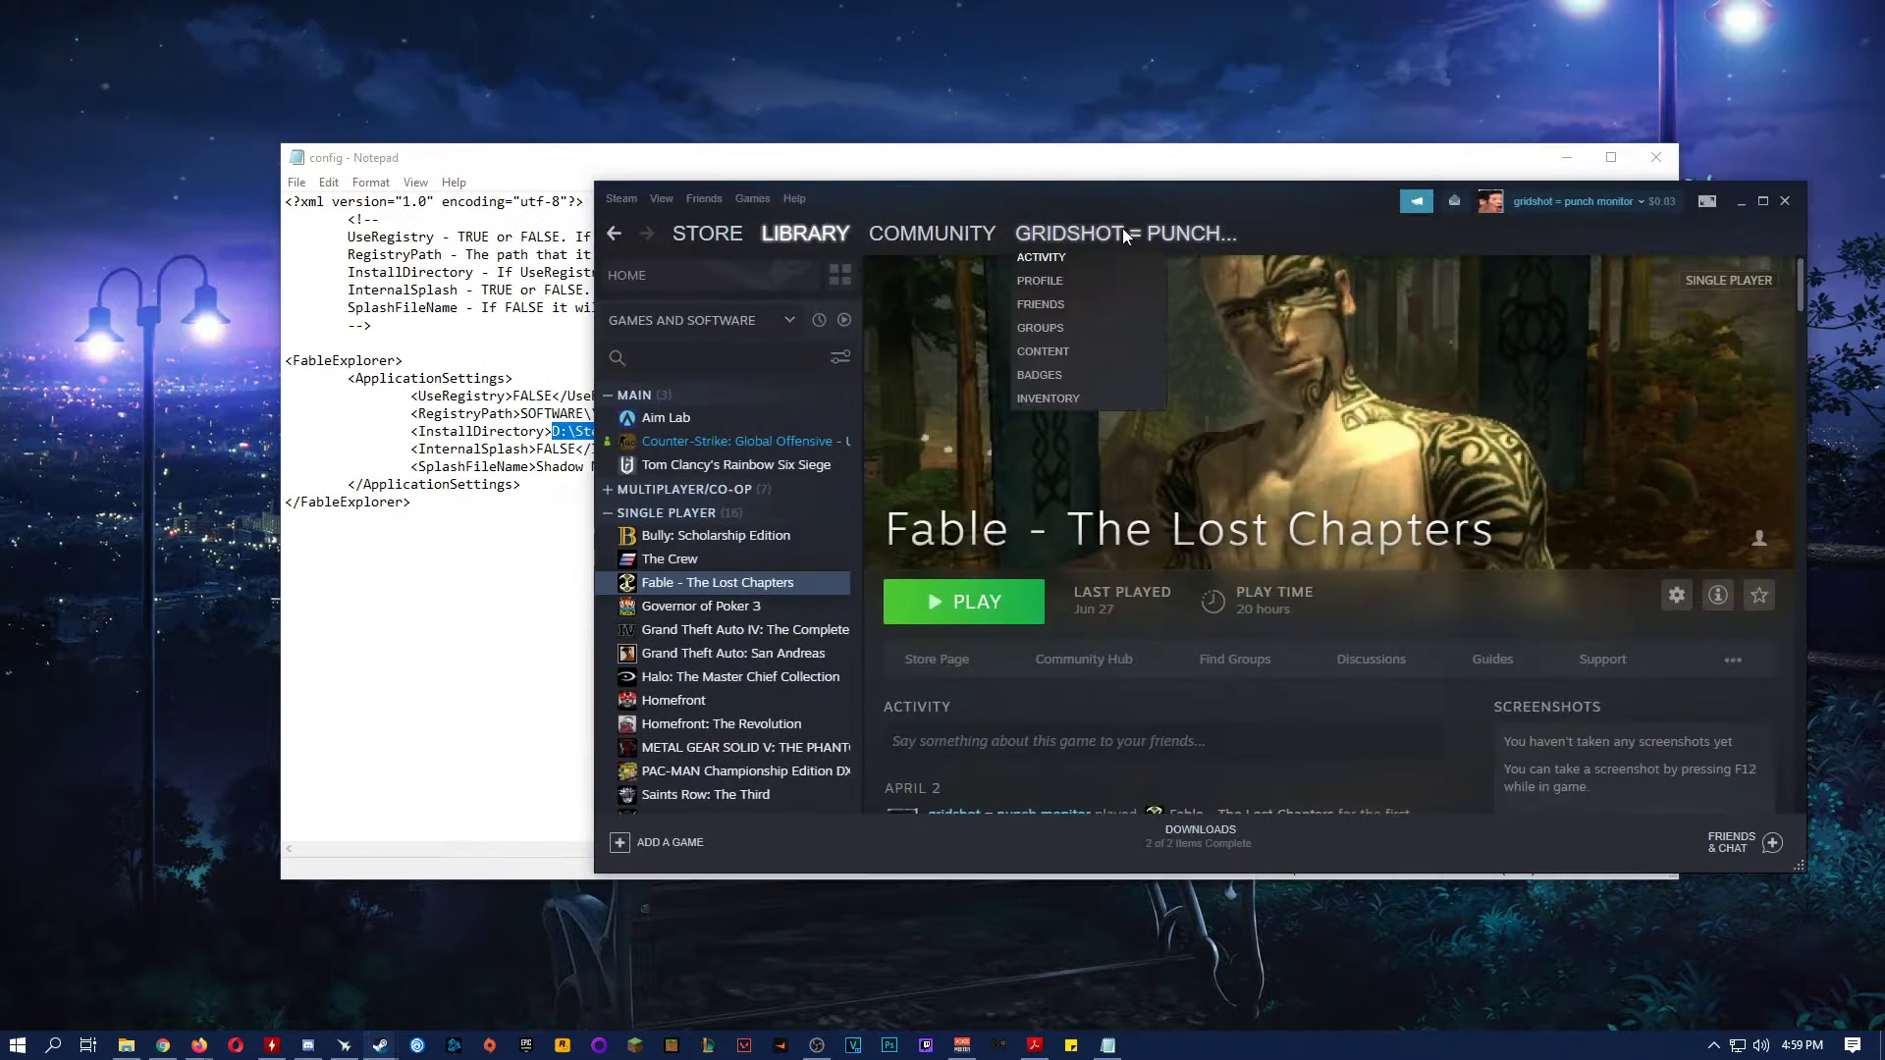
left_click_drag(1105, 204, 992, 202)
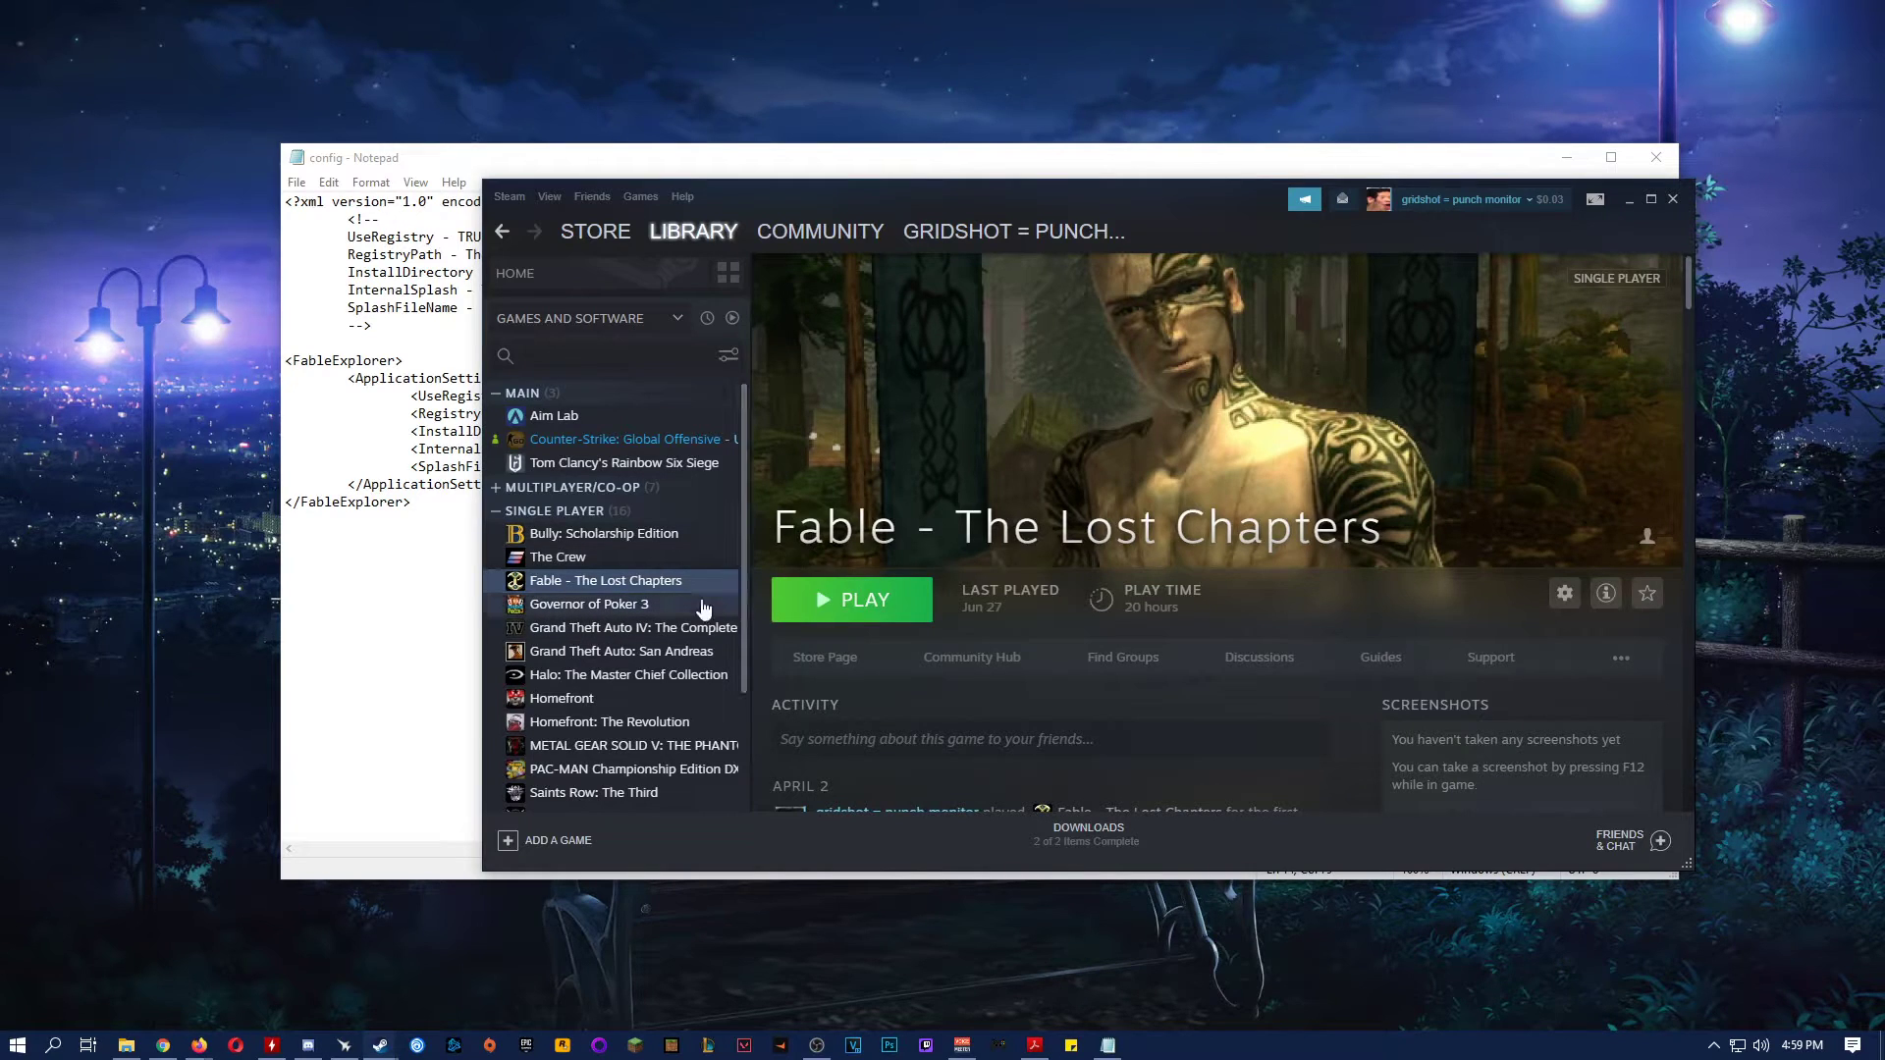
right_click(633, 592)
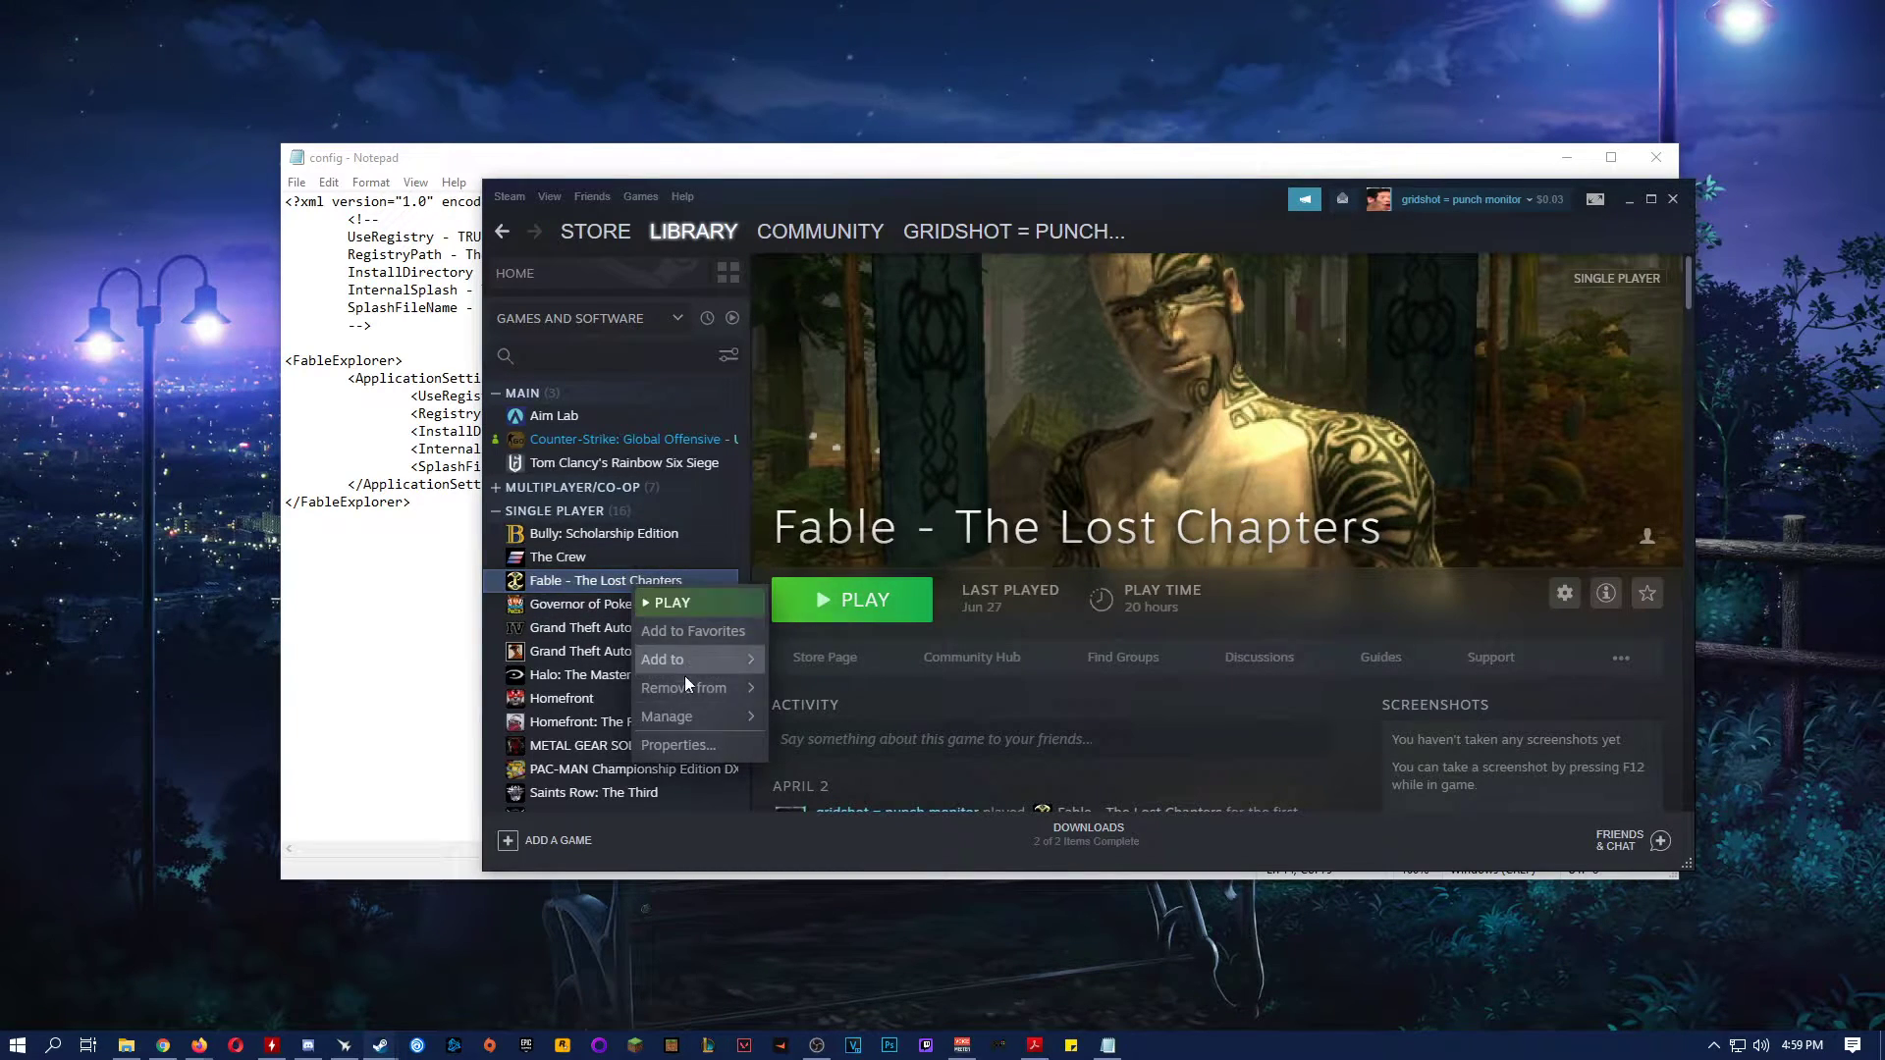
left_click(693, 742)
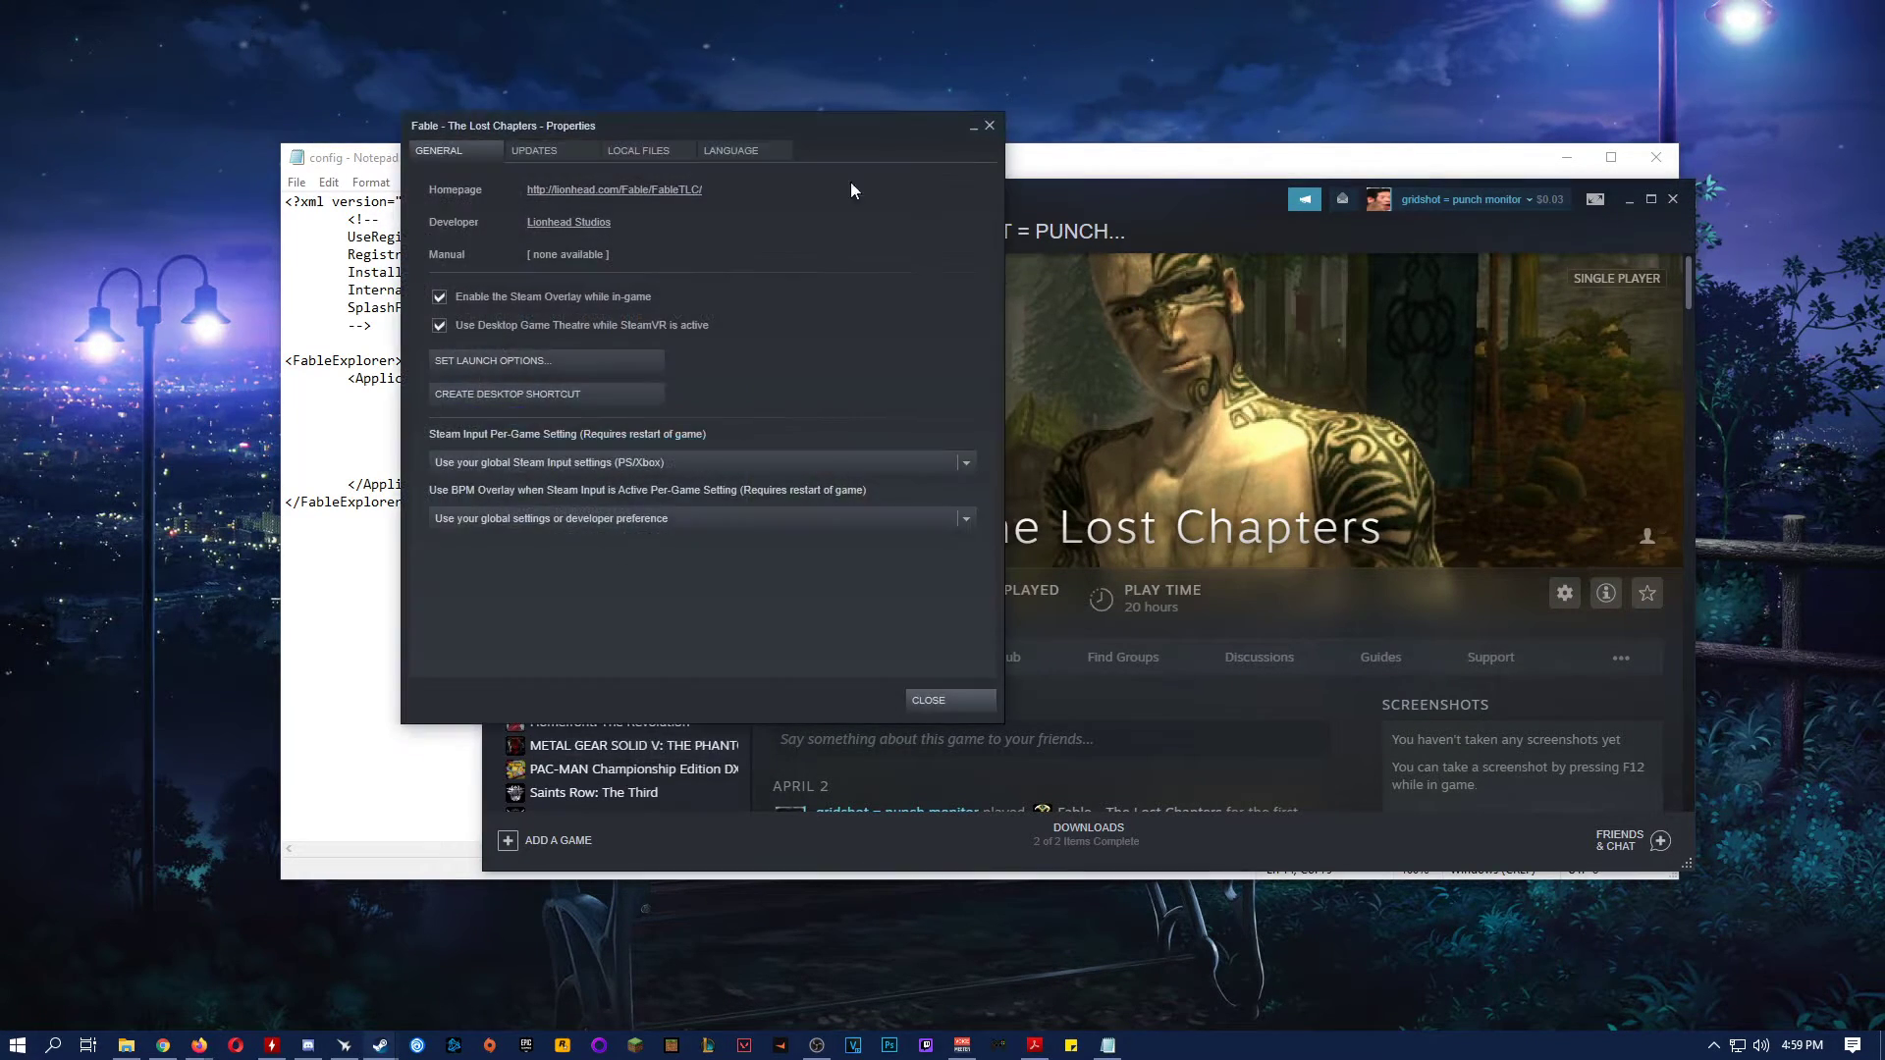
left_click(646, 150)
left_click_drag(677, 122, 973, 211)
left_click(904, 324)
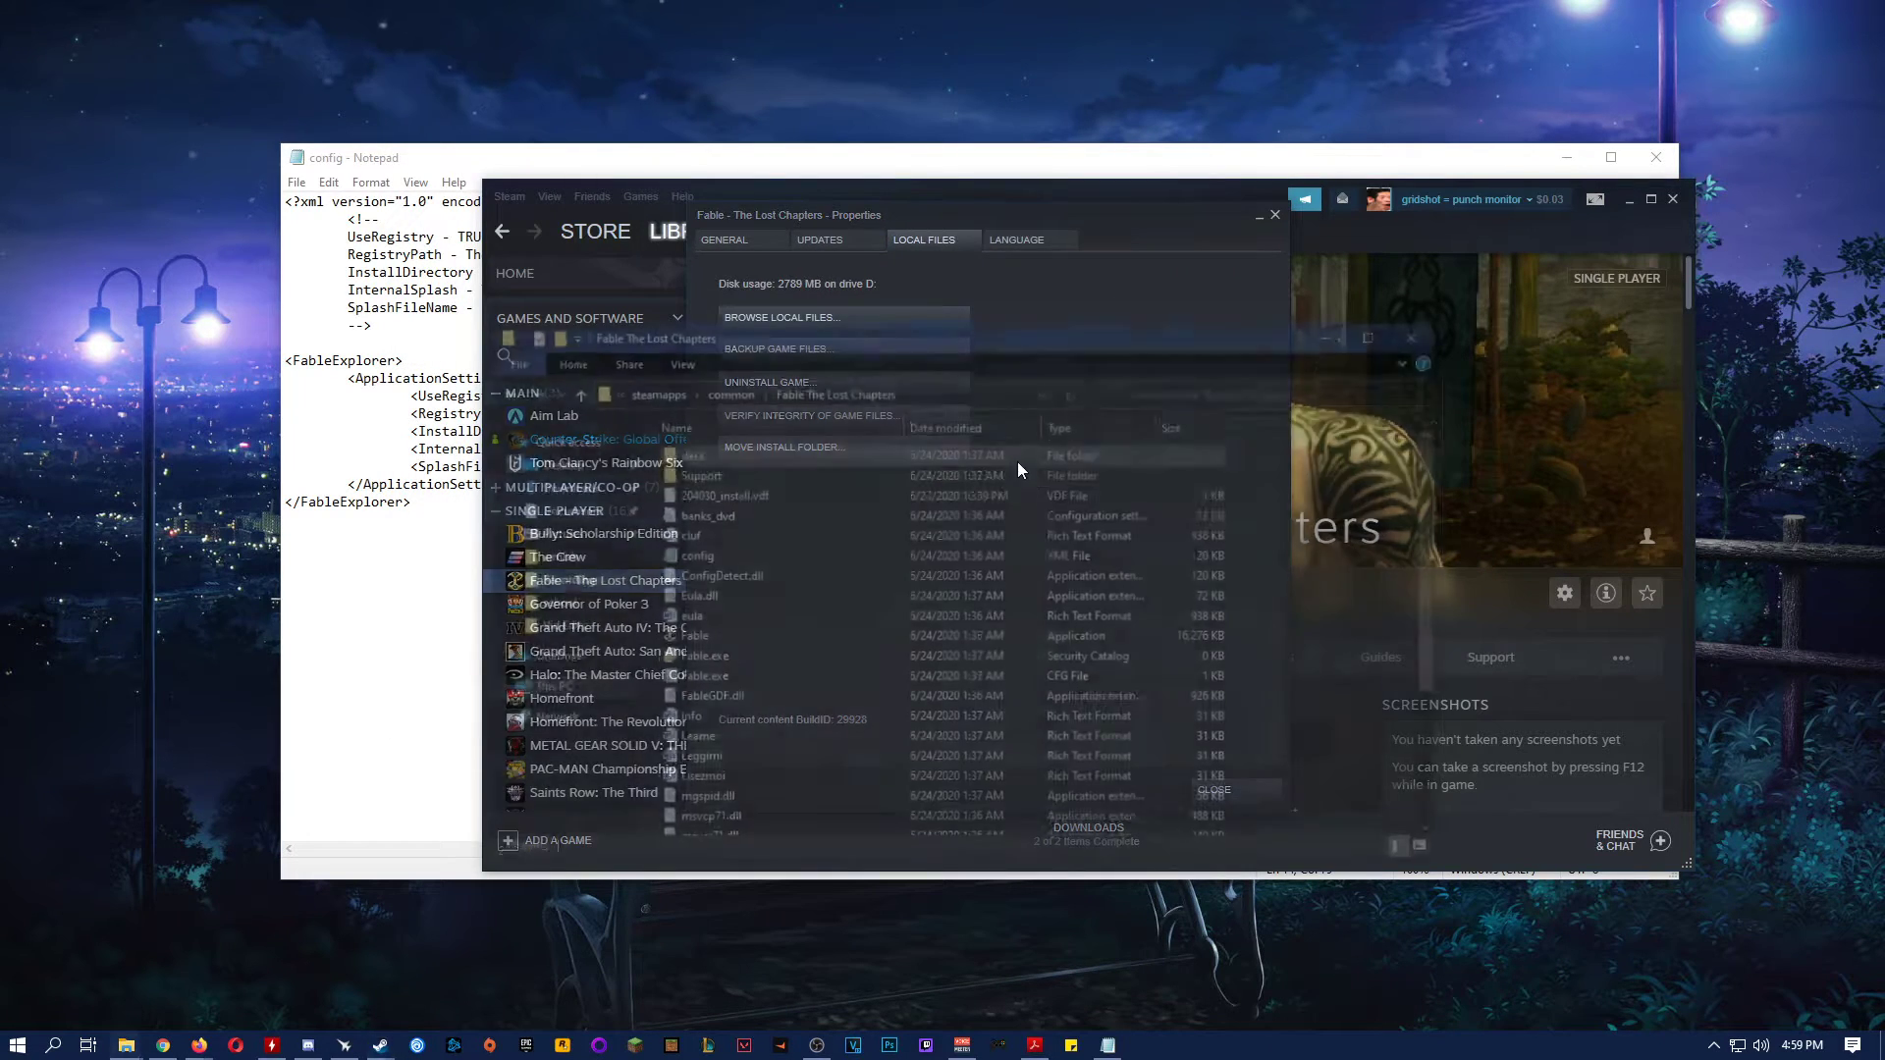
Copy the game folder's path into the config's InstallDirectory value as D:\Steam Games 2\steamapps\common\Fable The Lost Chapters\
left_click(969, 391)
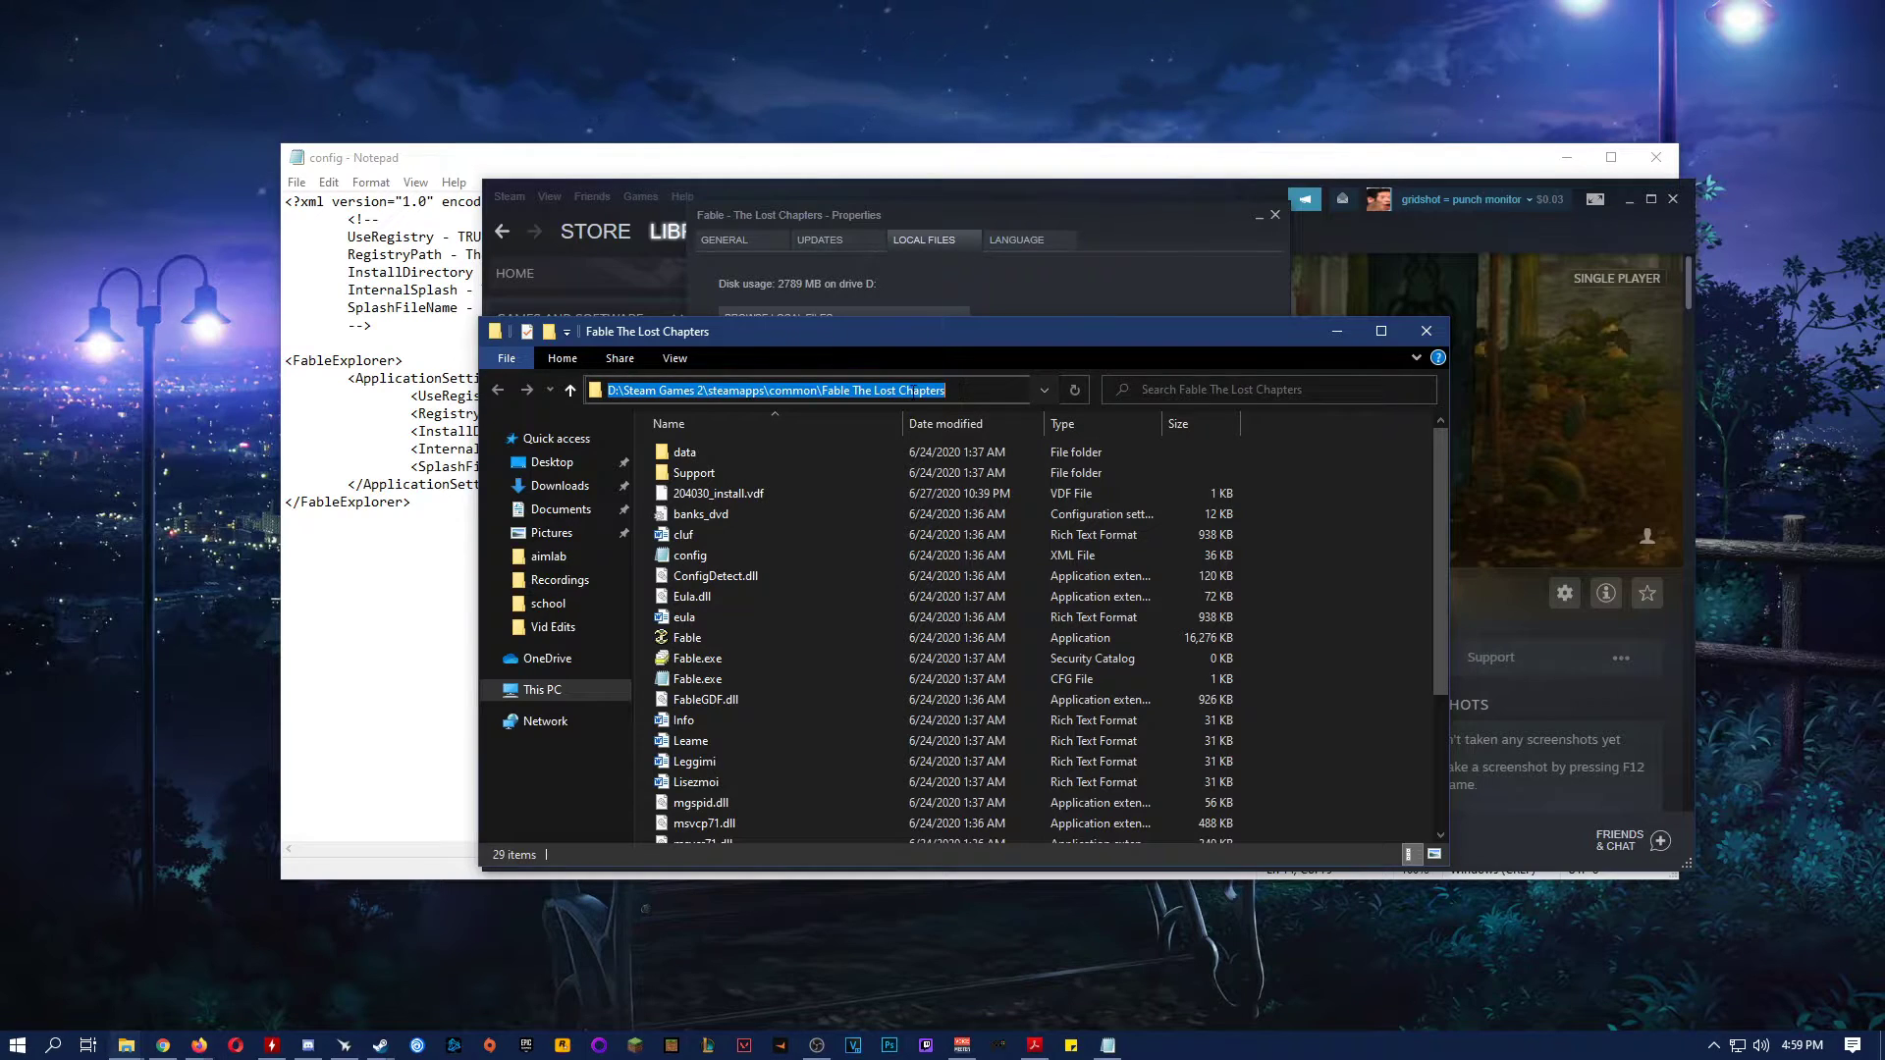
right_click(933, 393)
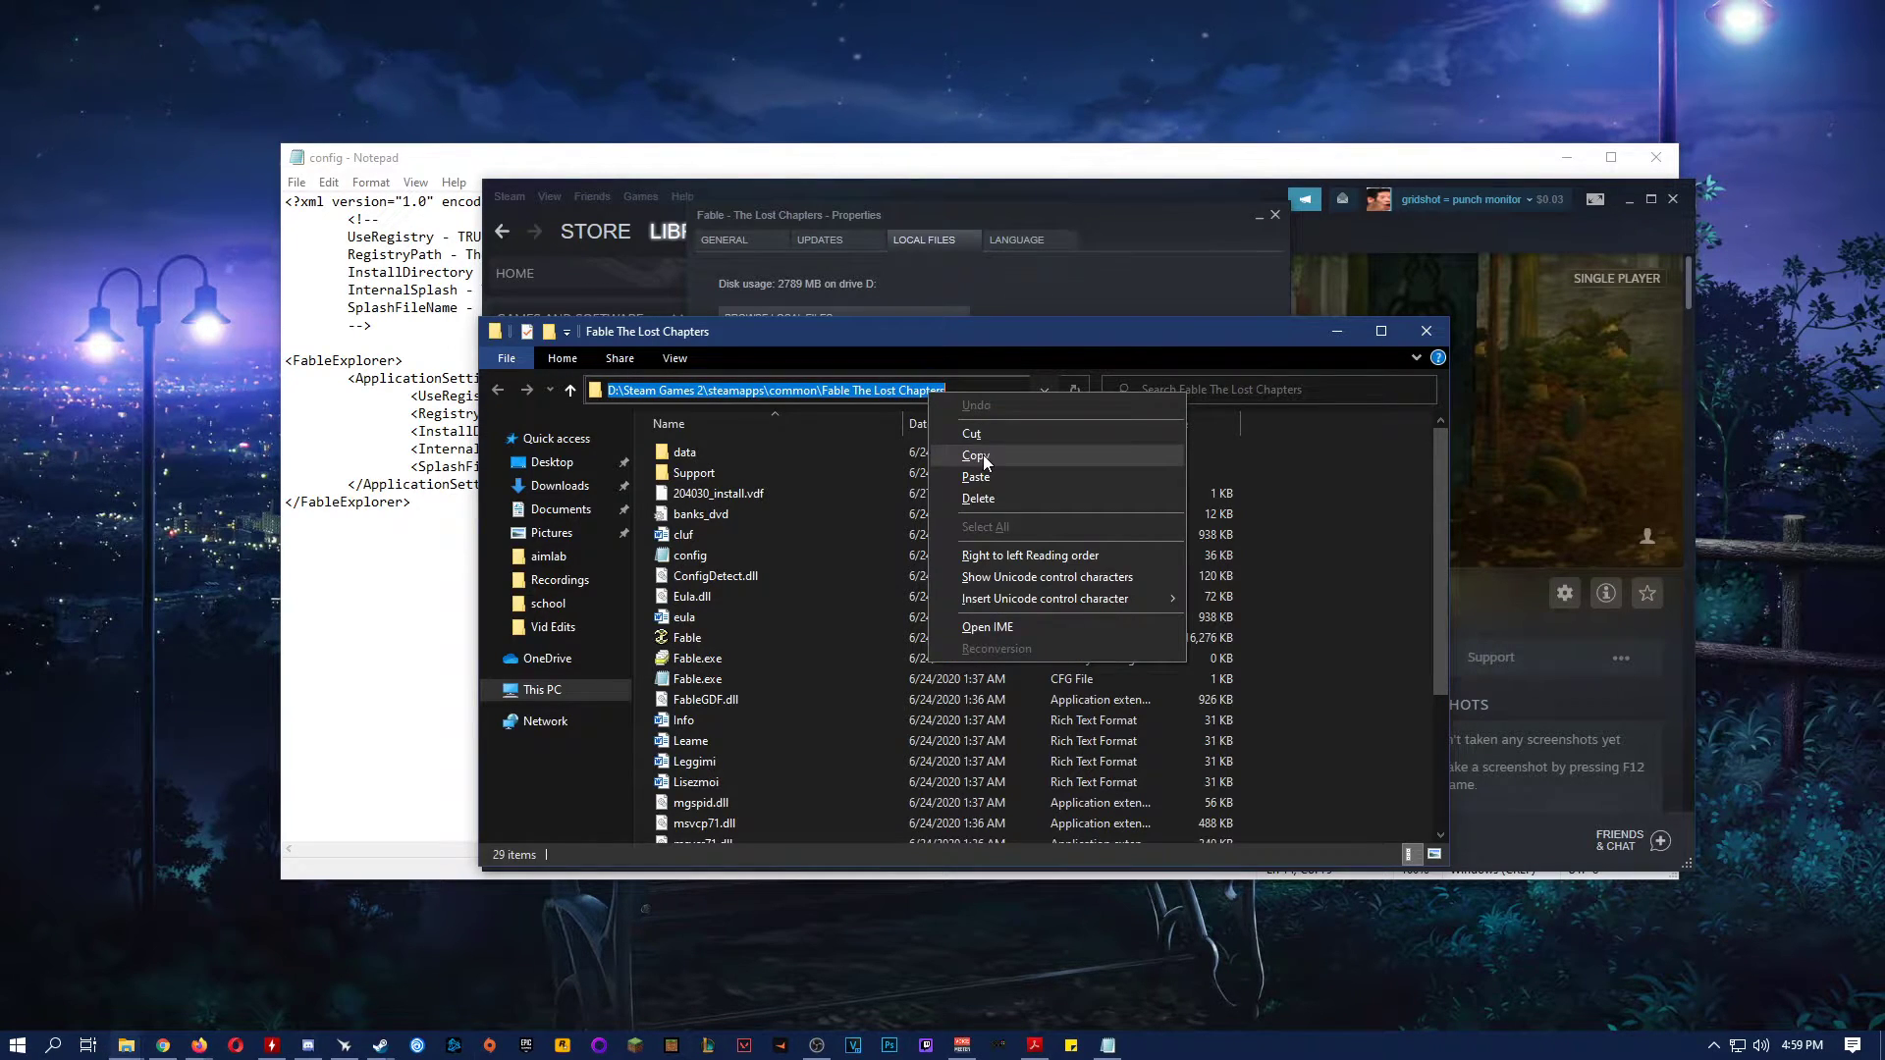
left_click(982, 455)
left_click(461, 550)
left_click_drag(551, 431, 1006, 429)
right_click(1006, 426)
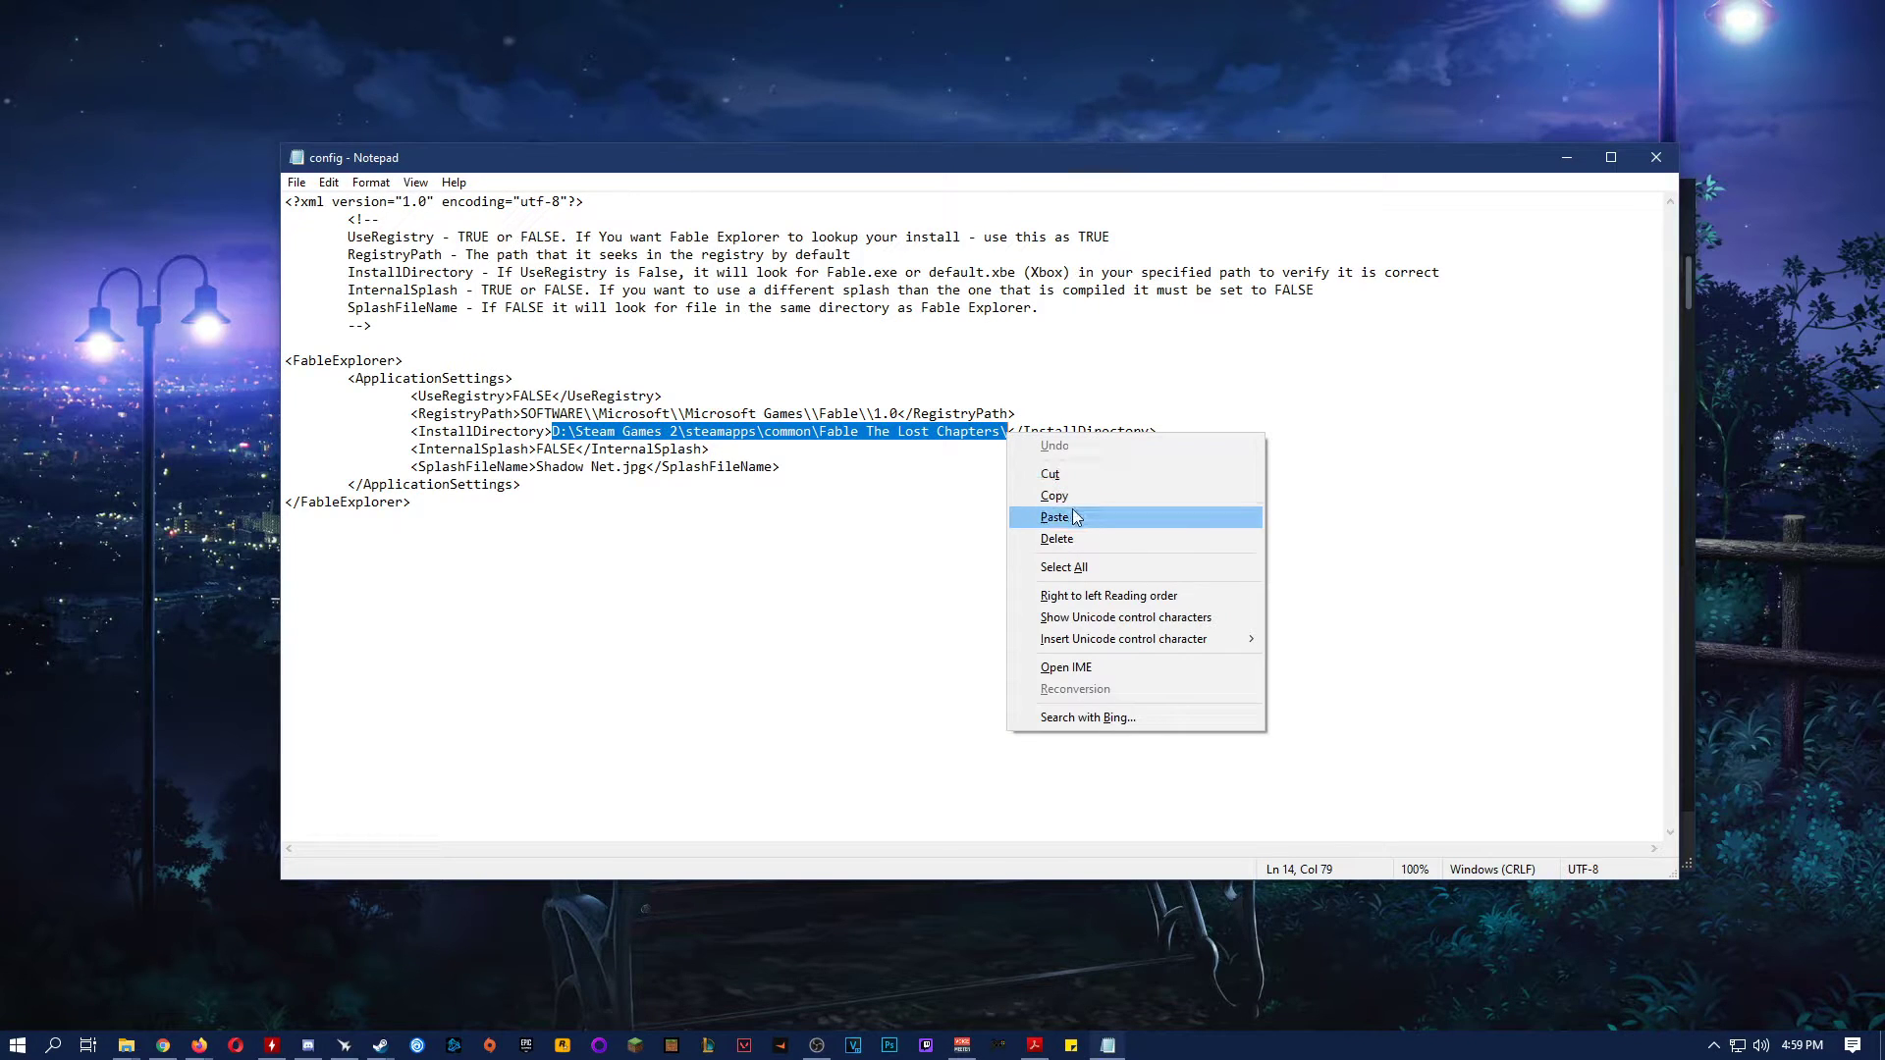
left_click(1054, 518)
type("\\")
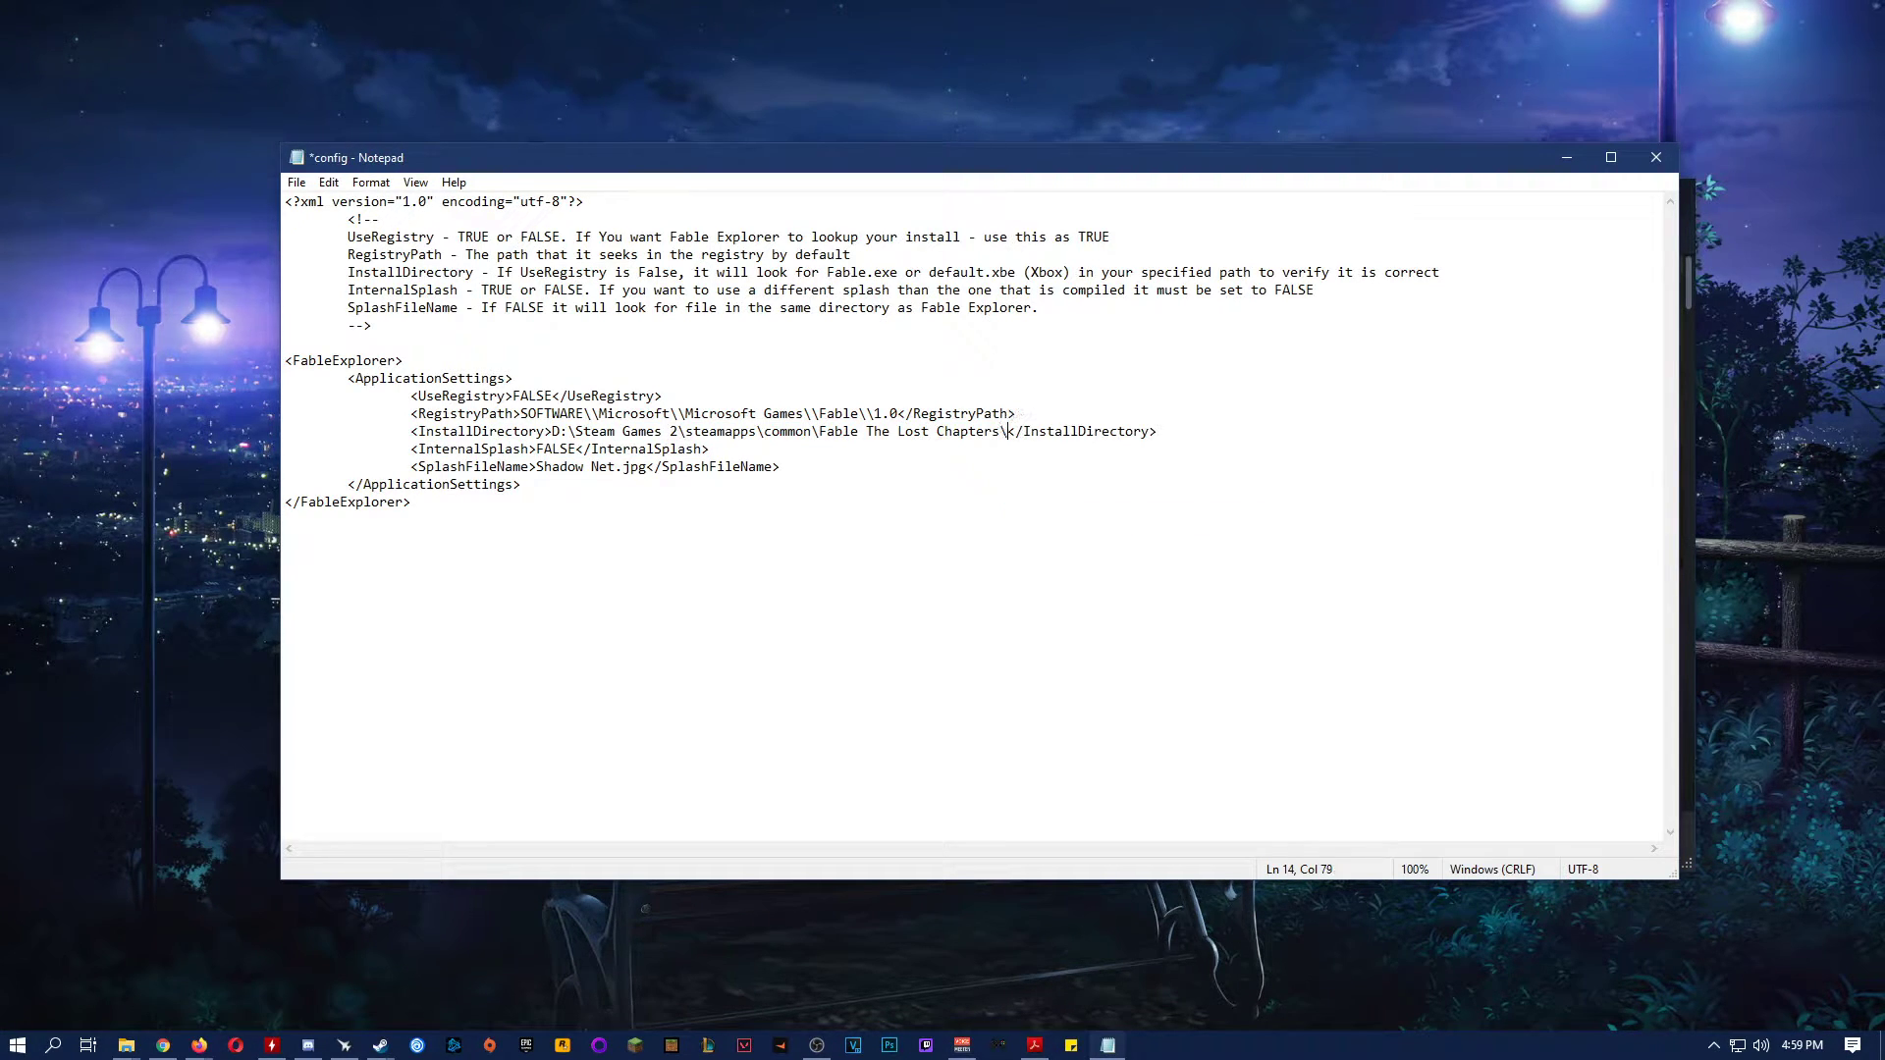
Save the edited config file and close Notepad
left_click(295, 183)
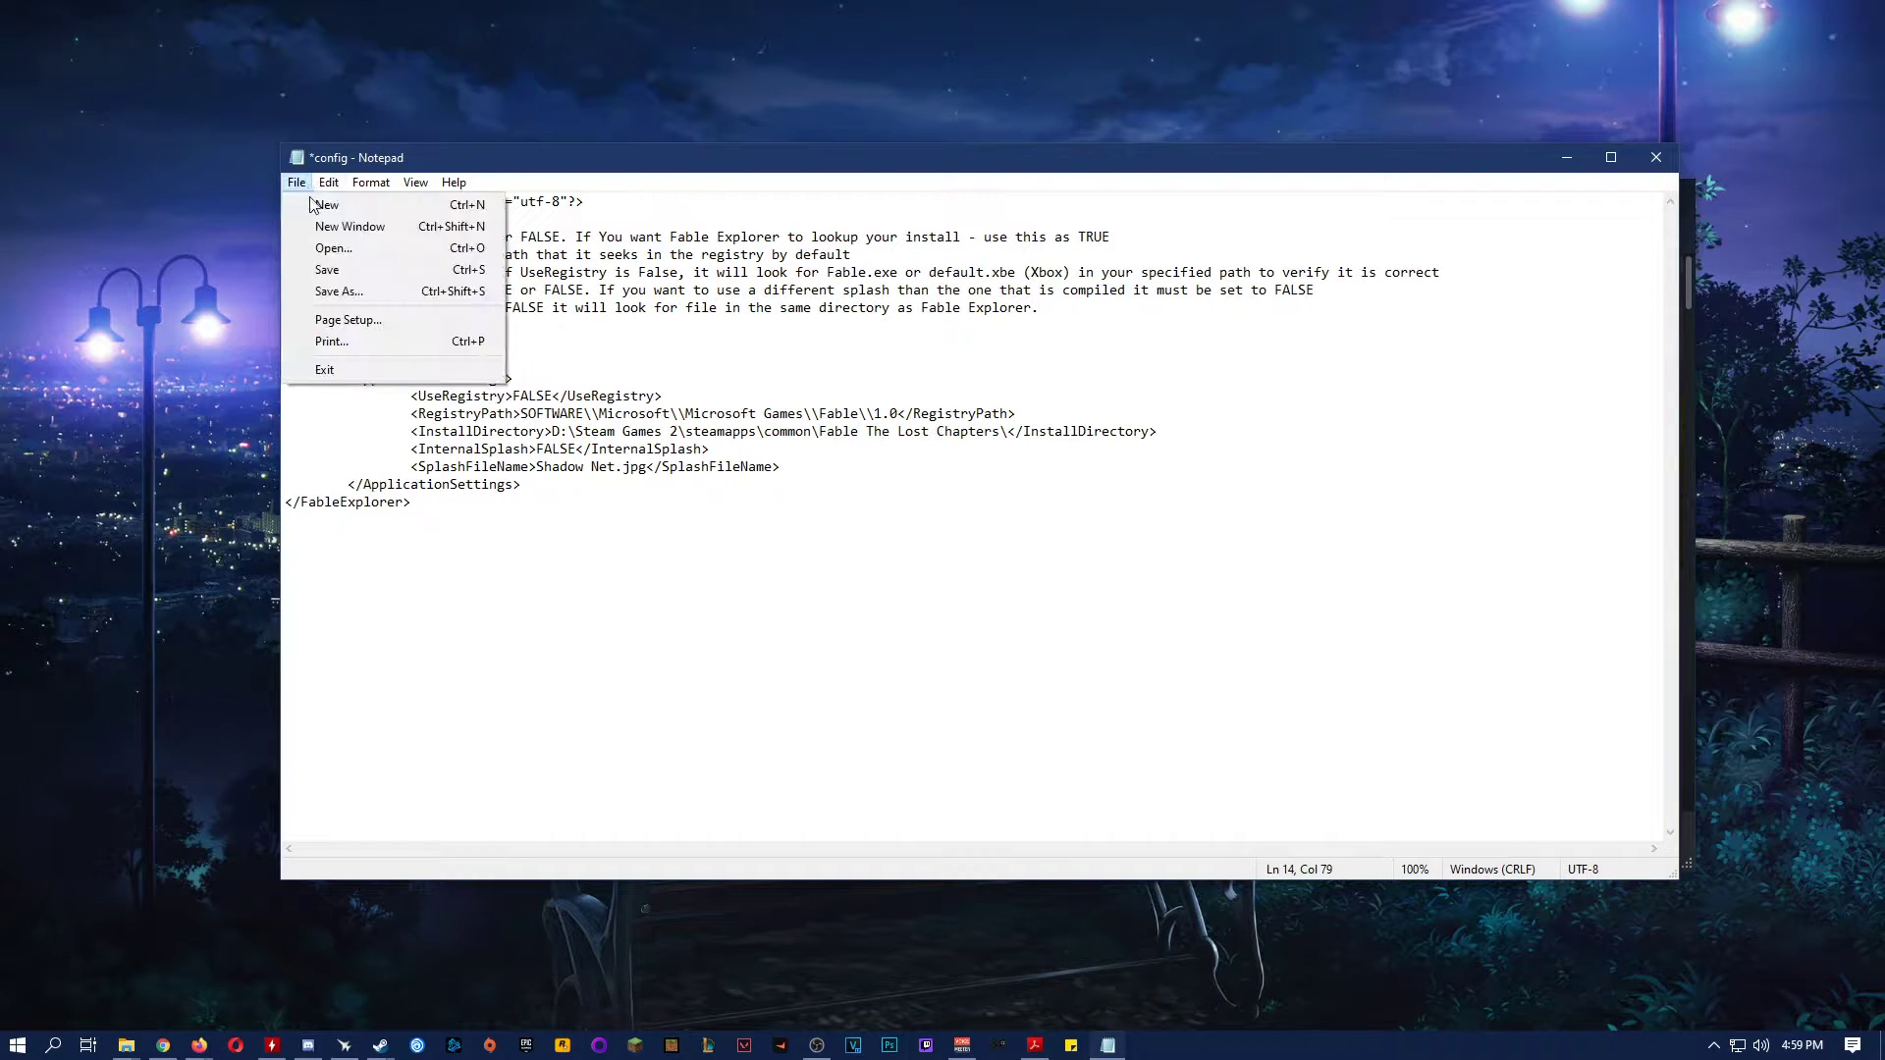
left_click(344, 271)
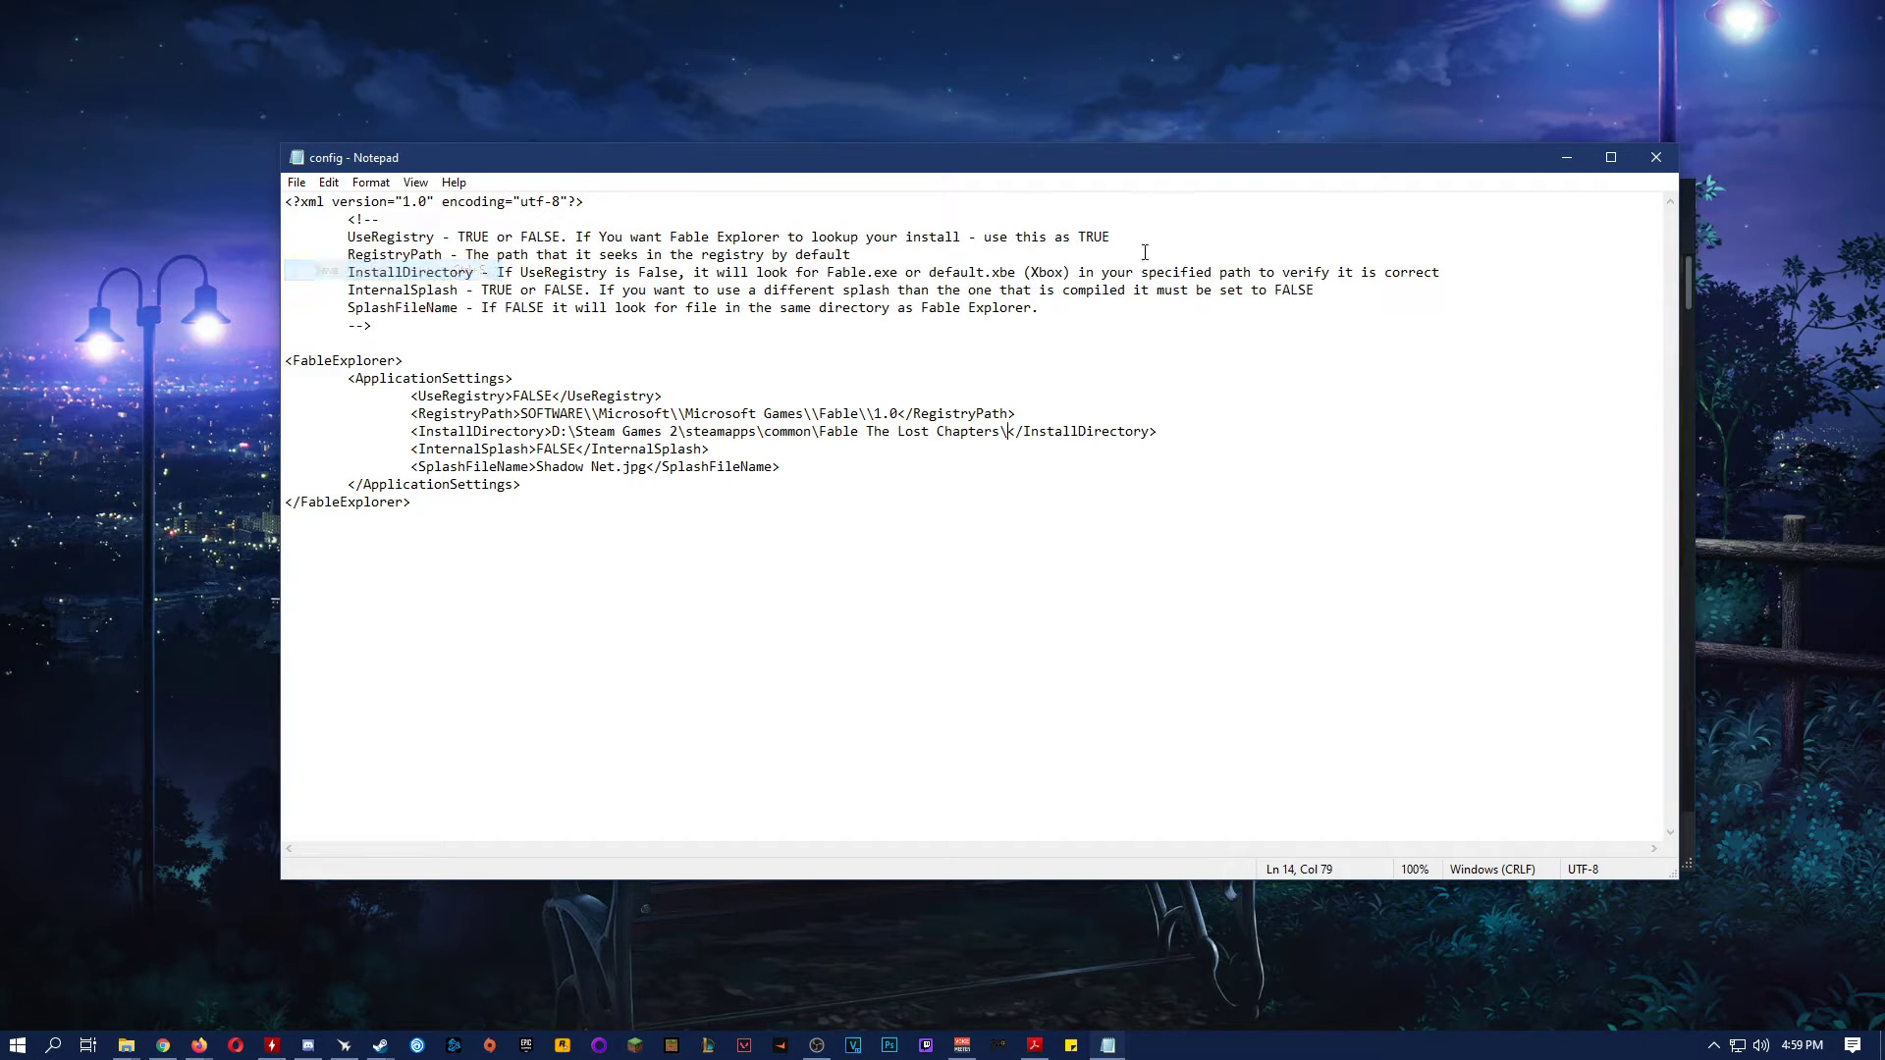
left_click(1653, 155)
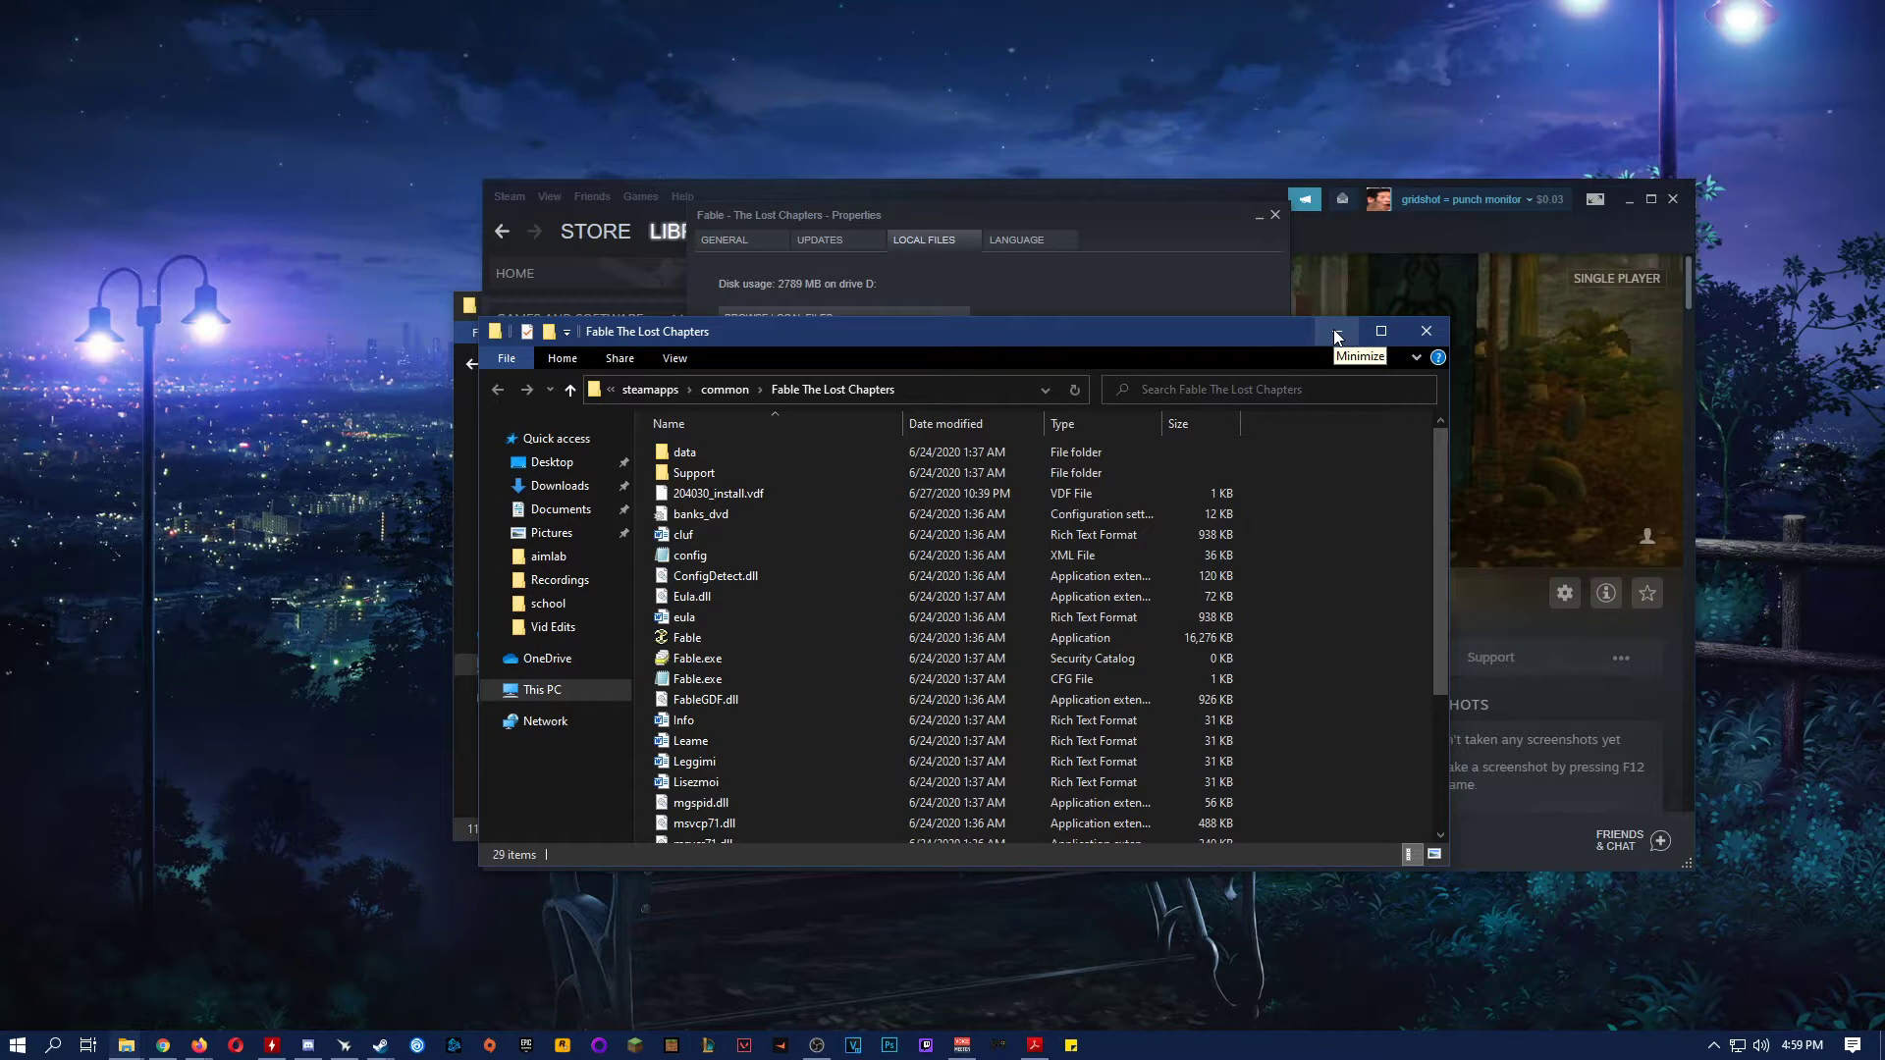
Launch FableExplorer from the ShadowNet folder and look over its definition list and available actions
left_click(457, 589)
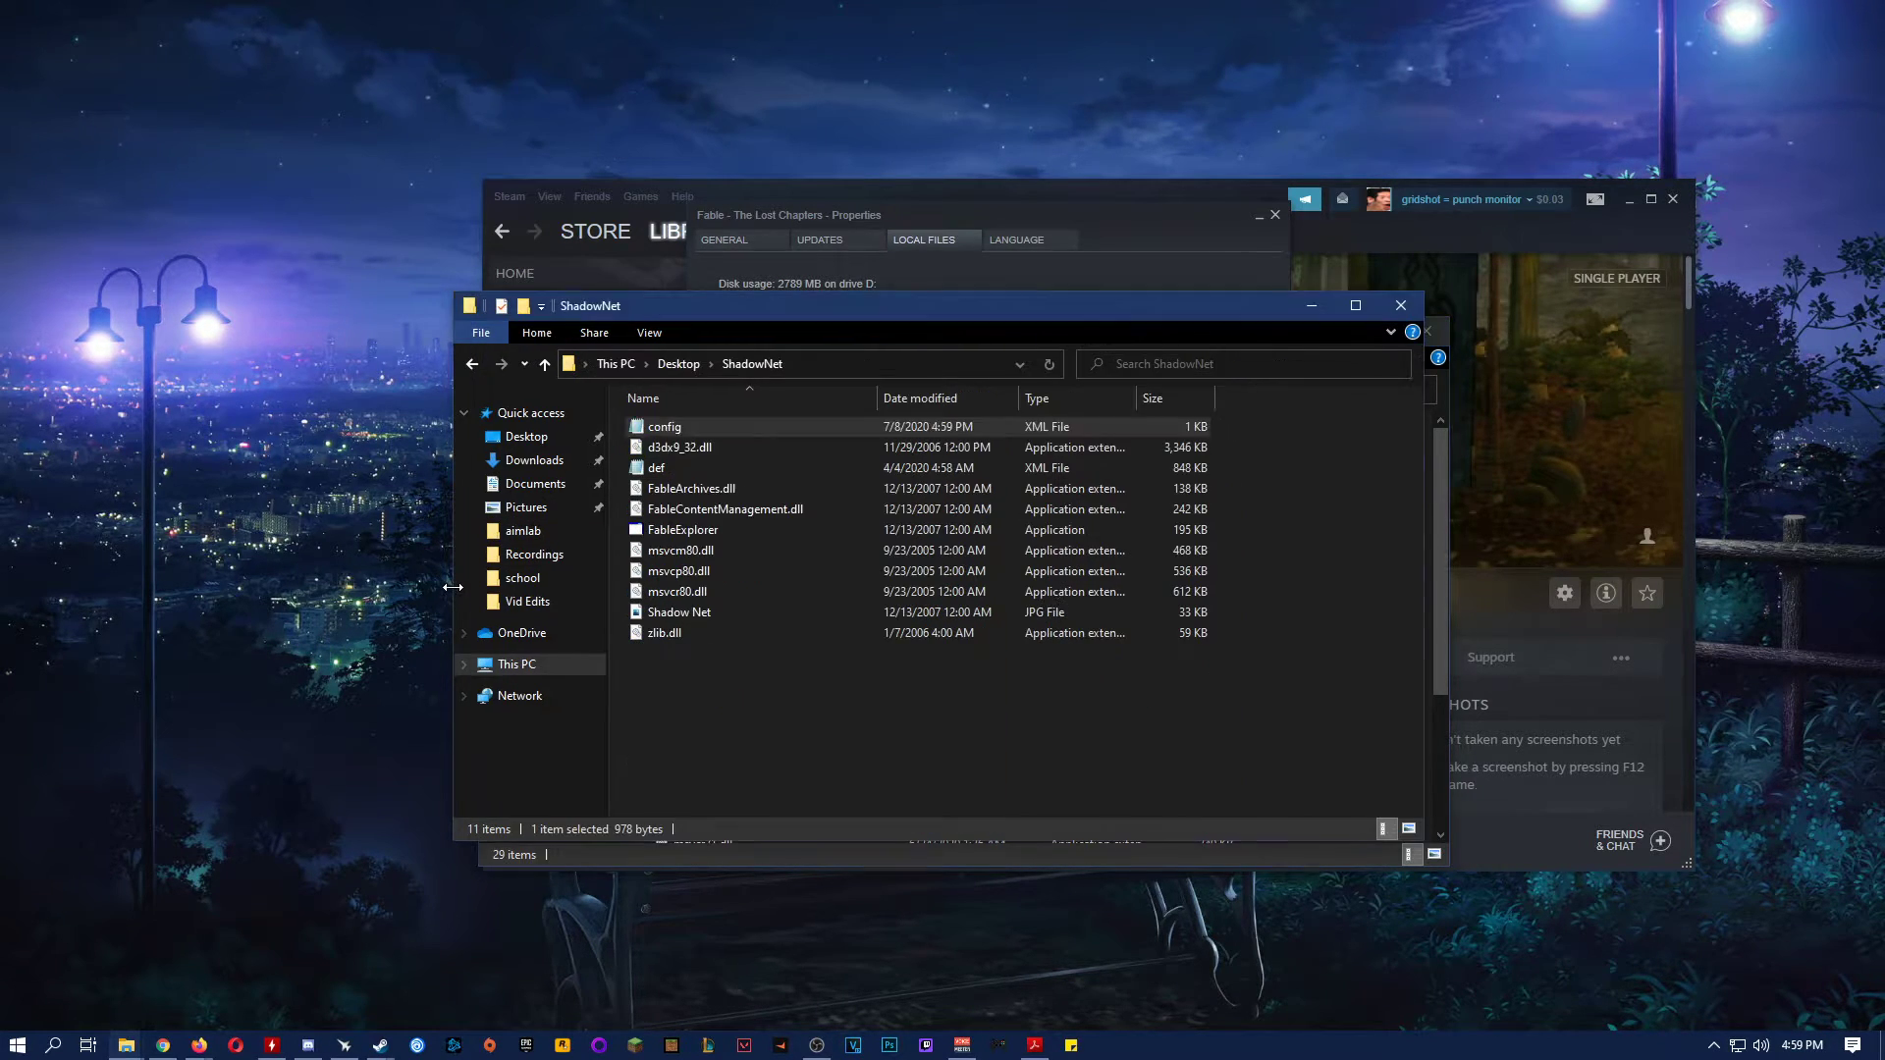
double_click(727, 530)
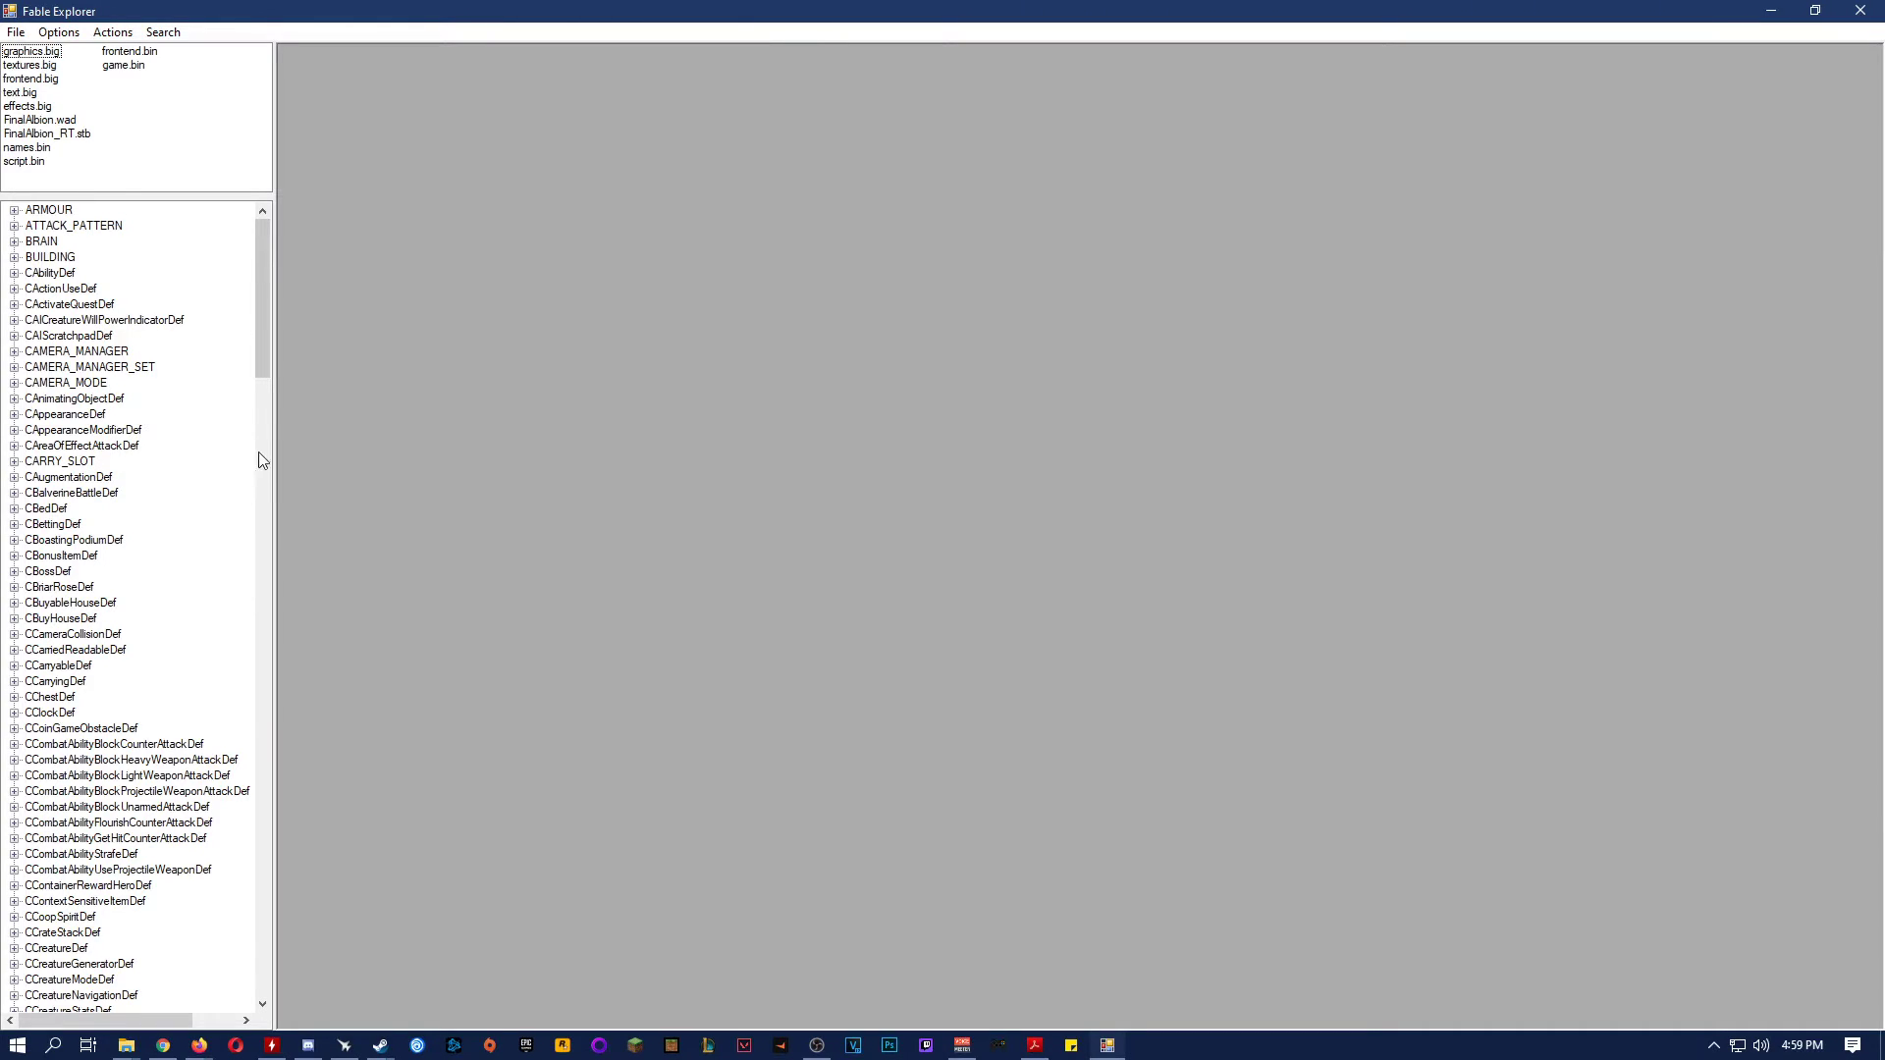
left_click_drag(267, 328, 219, 302)
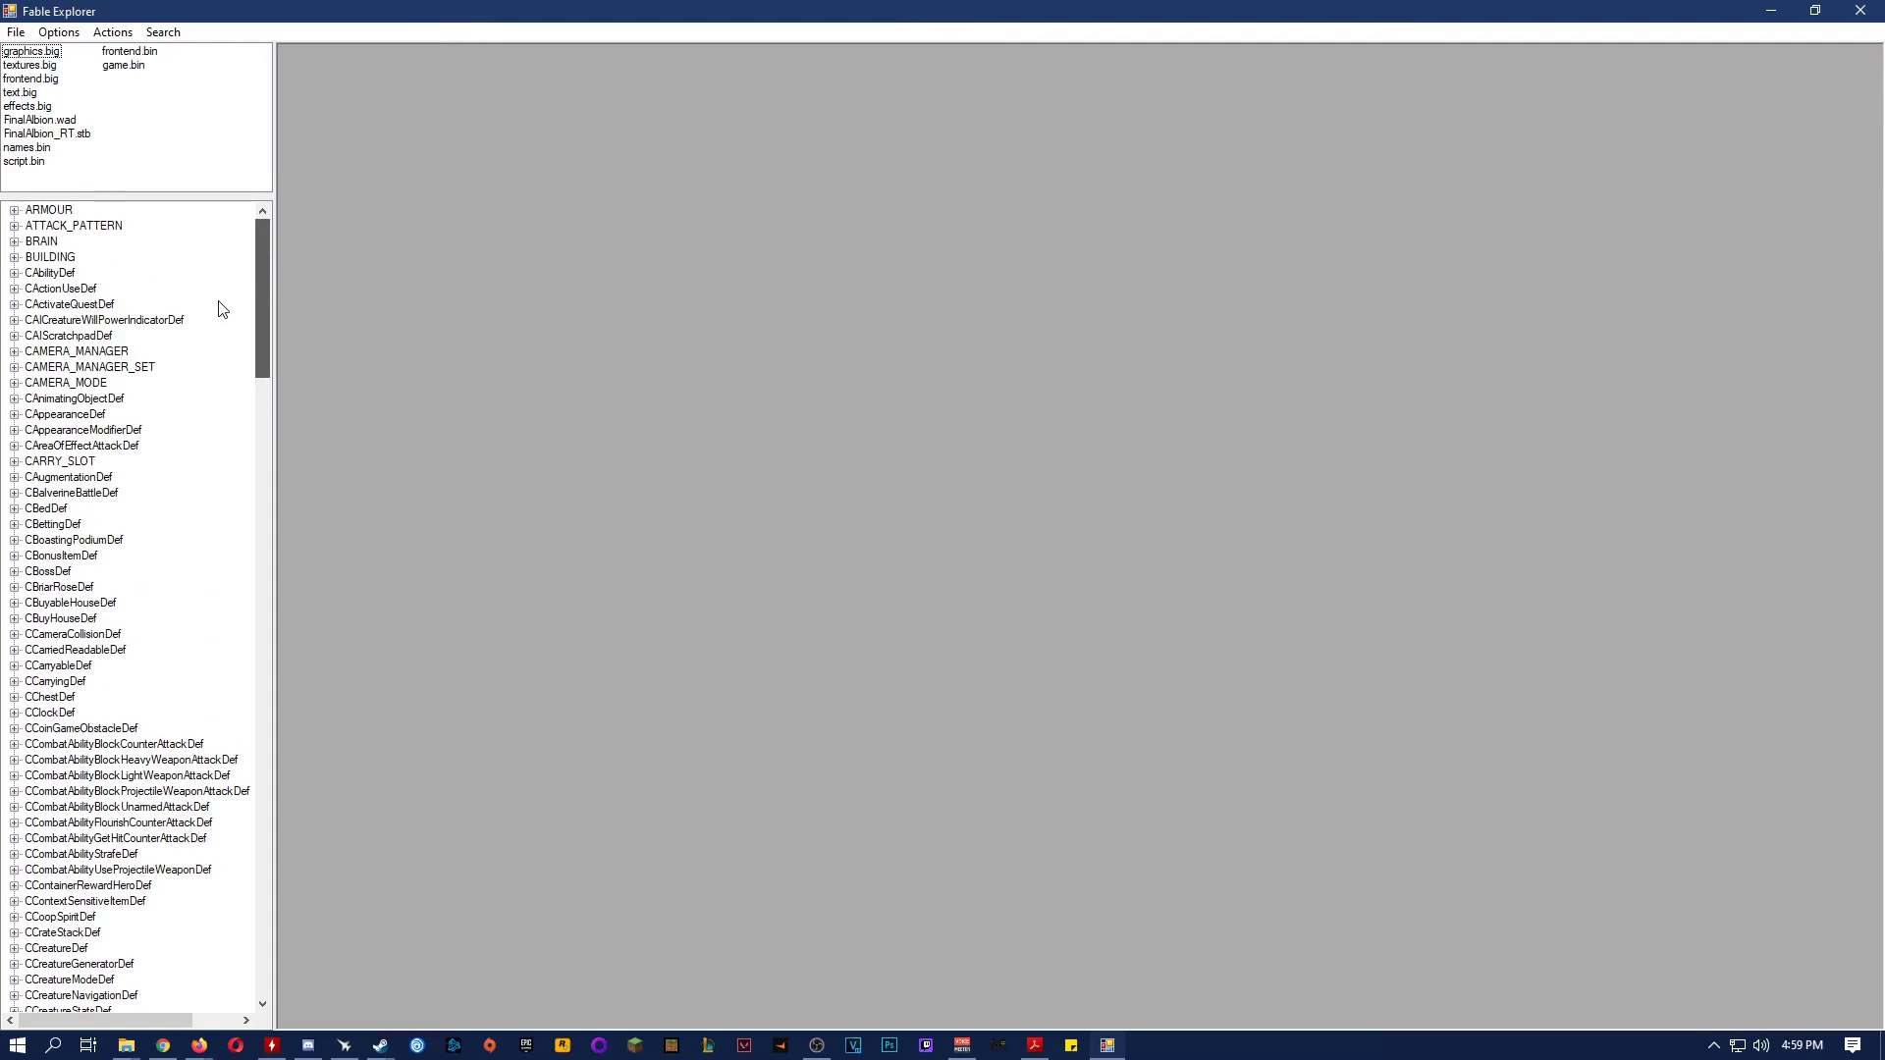
left_click_drag(271, 368, 279, 196)
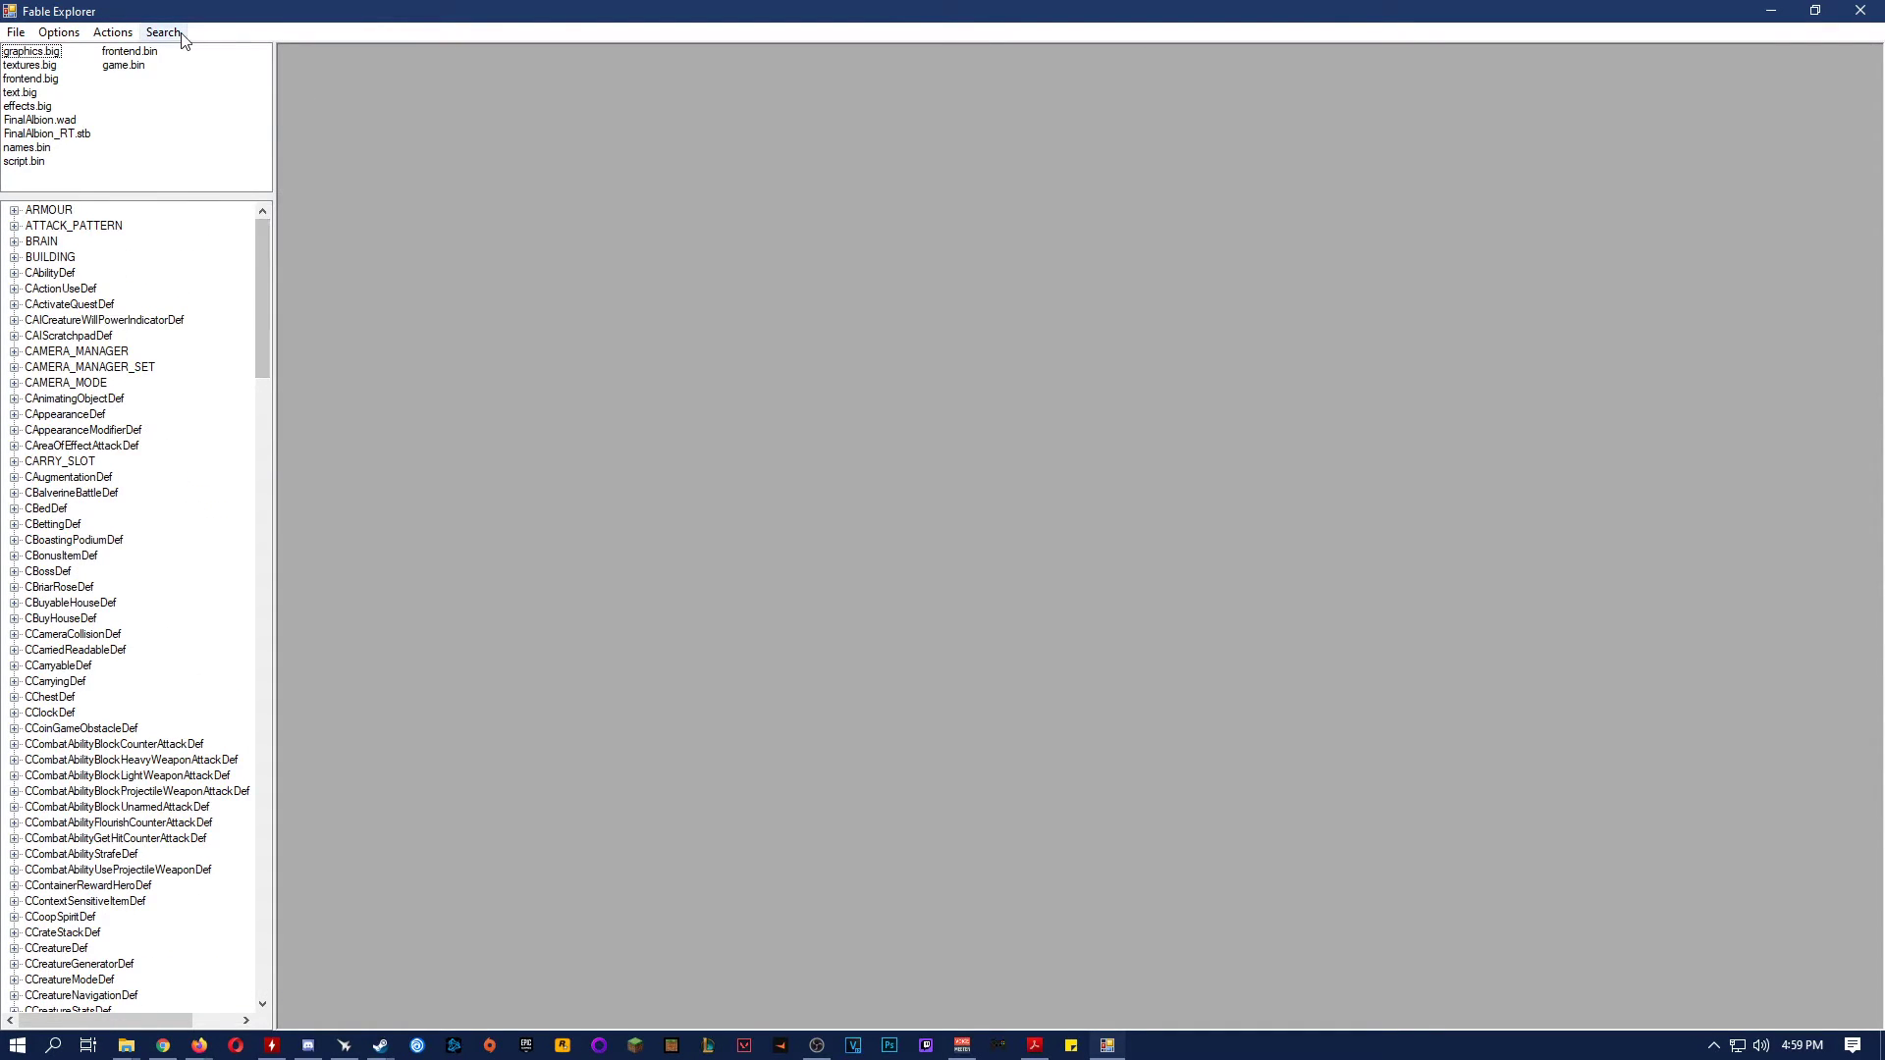
left_click(126, 34)
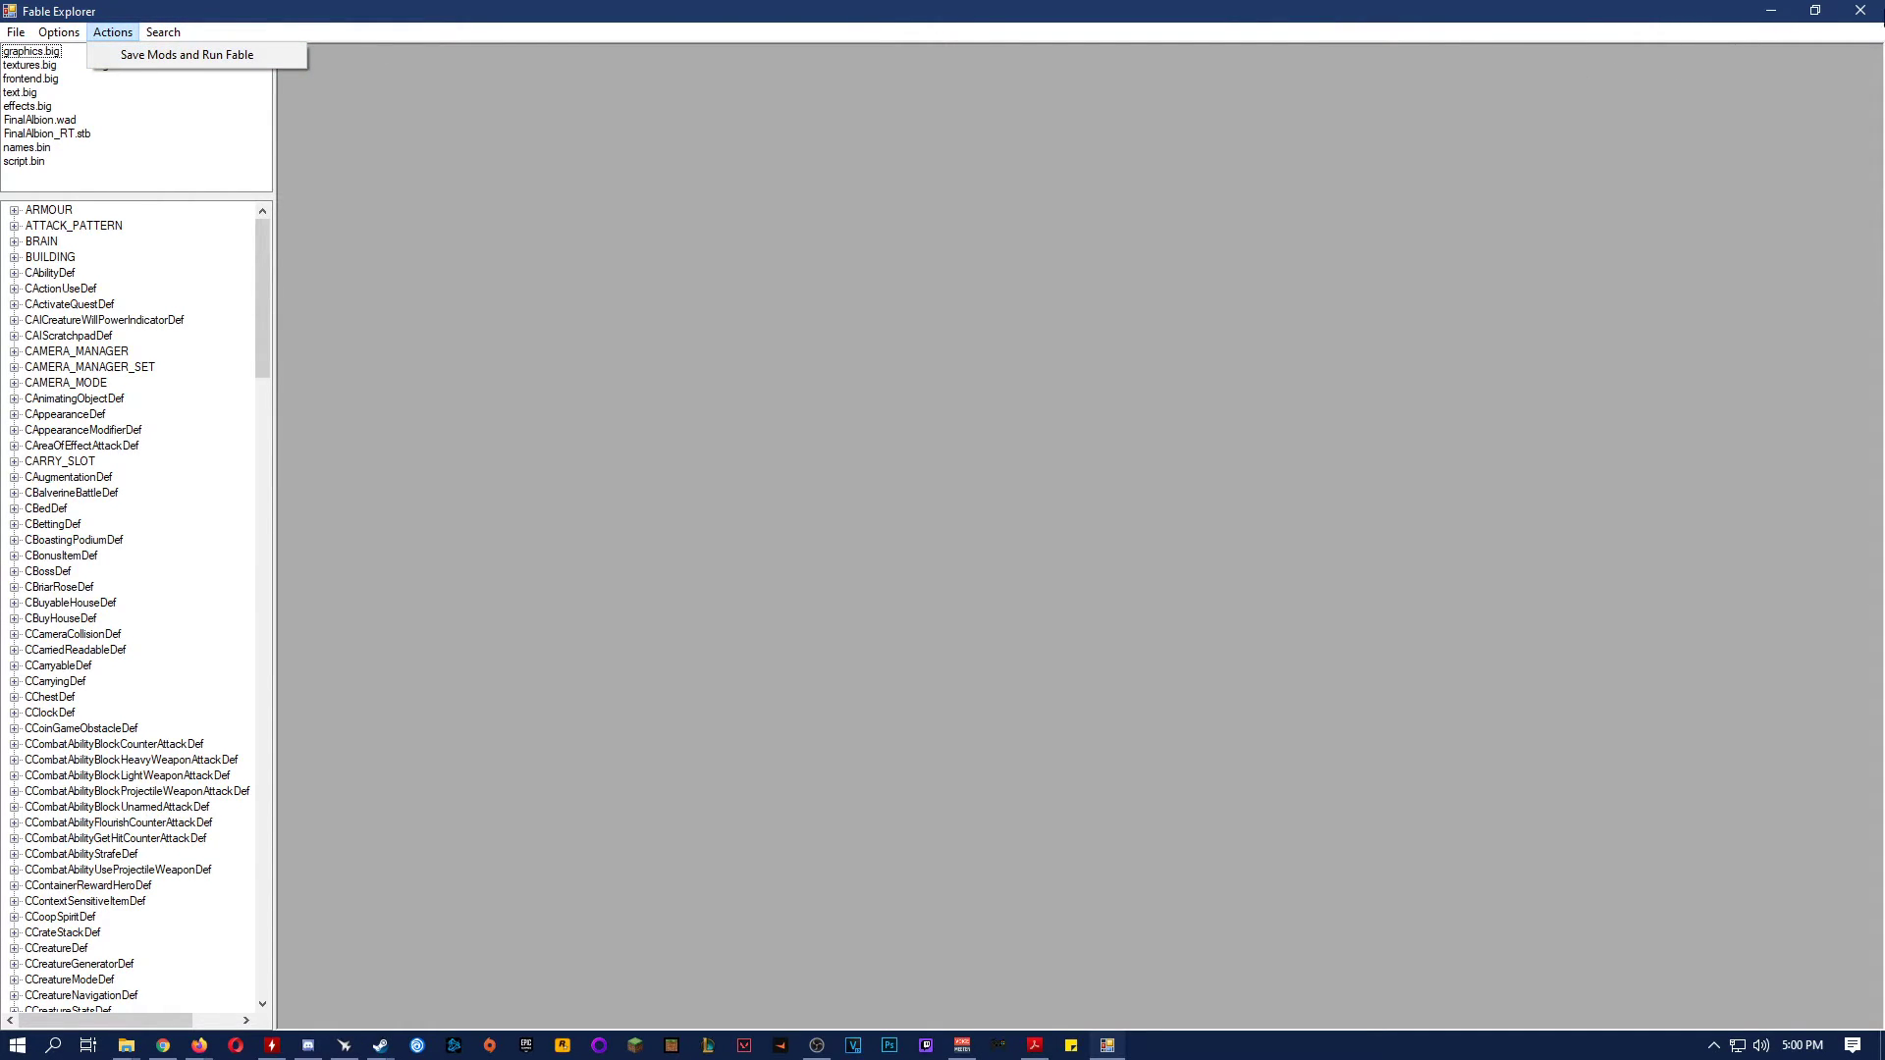
left_click(1771, 10)
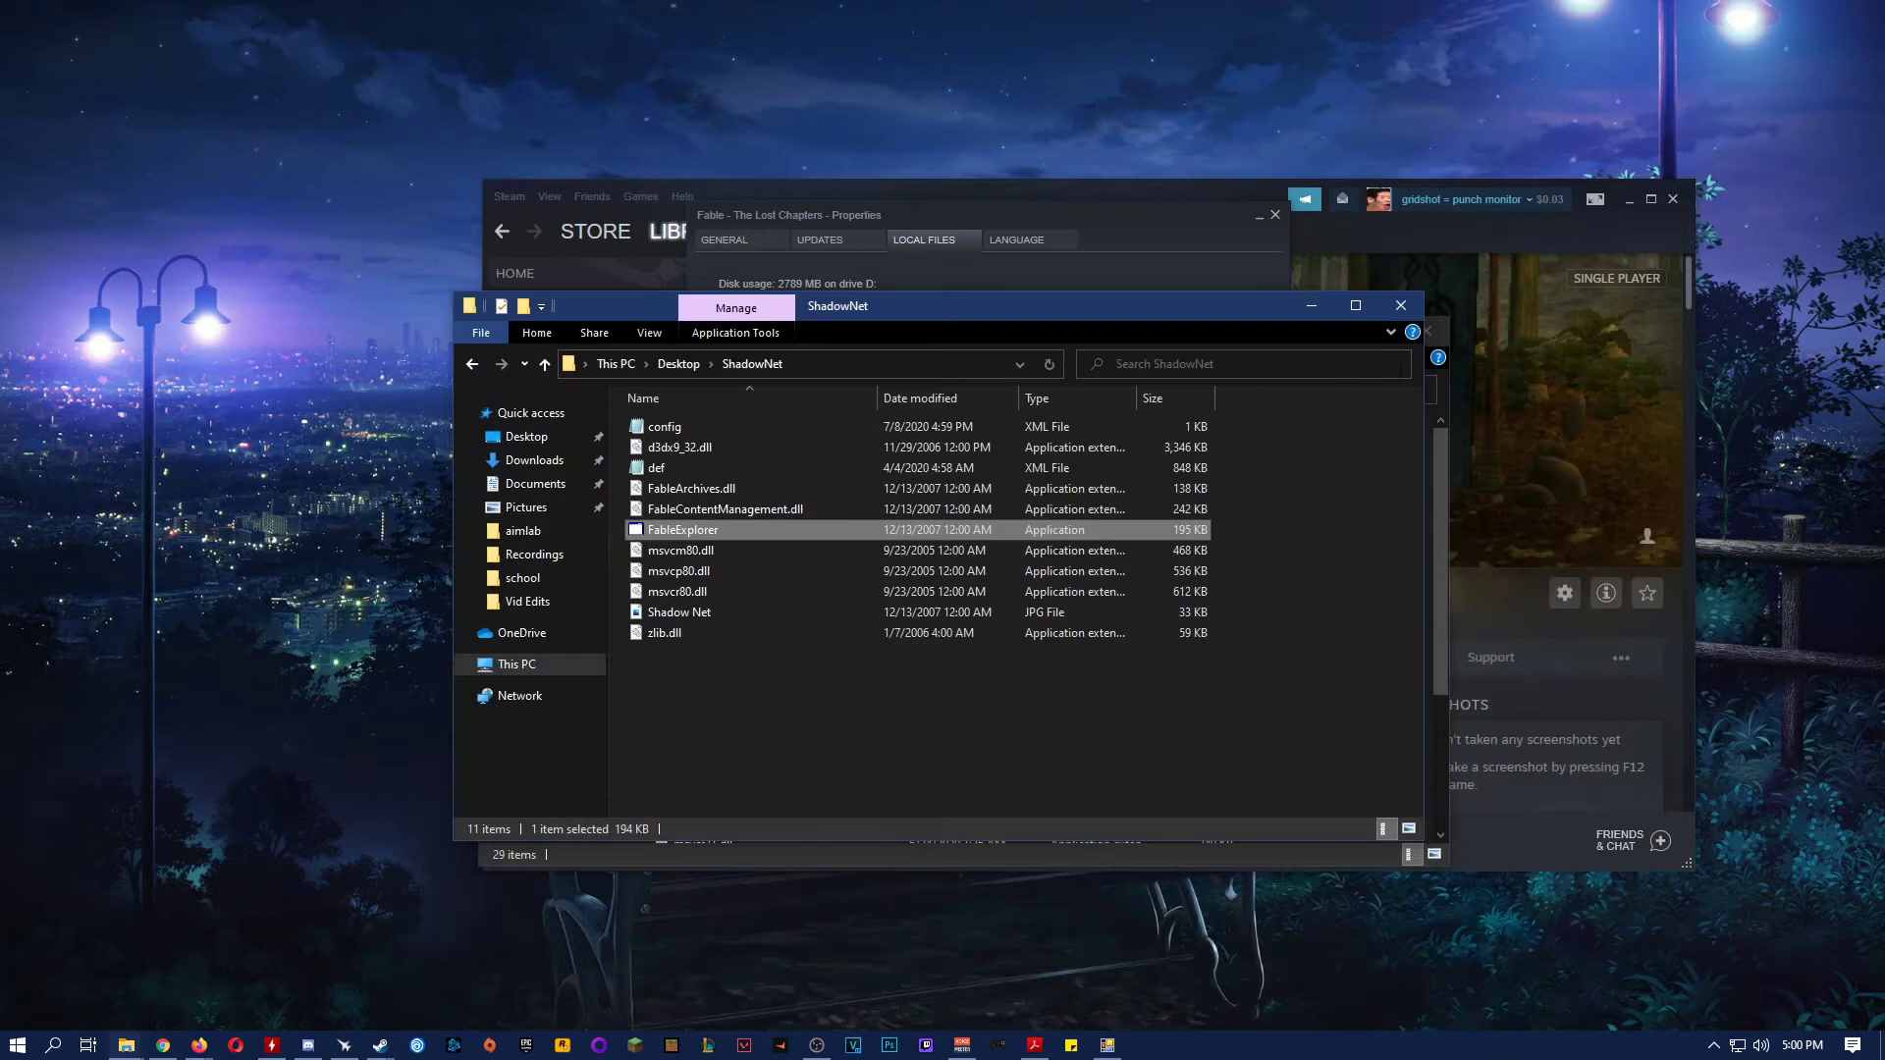
left_click(1510, 425)
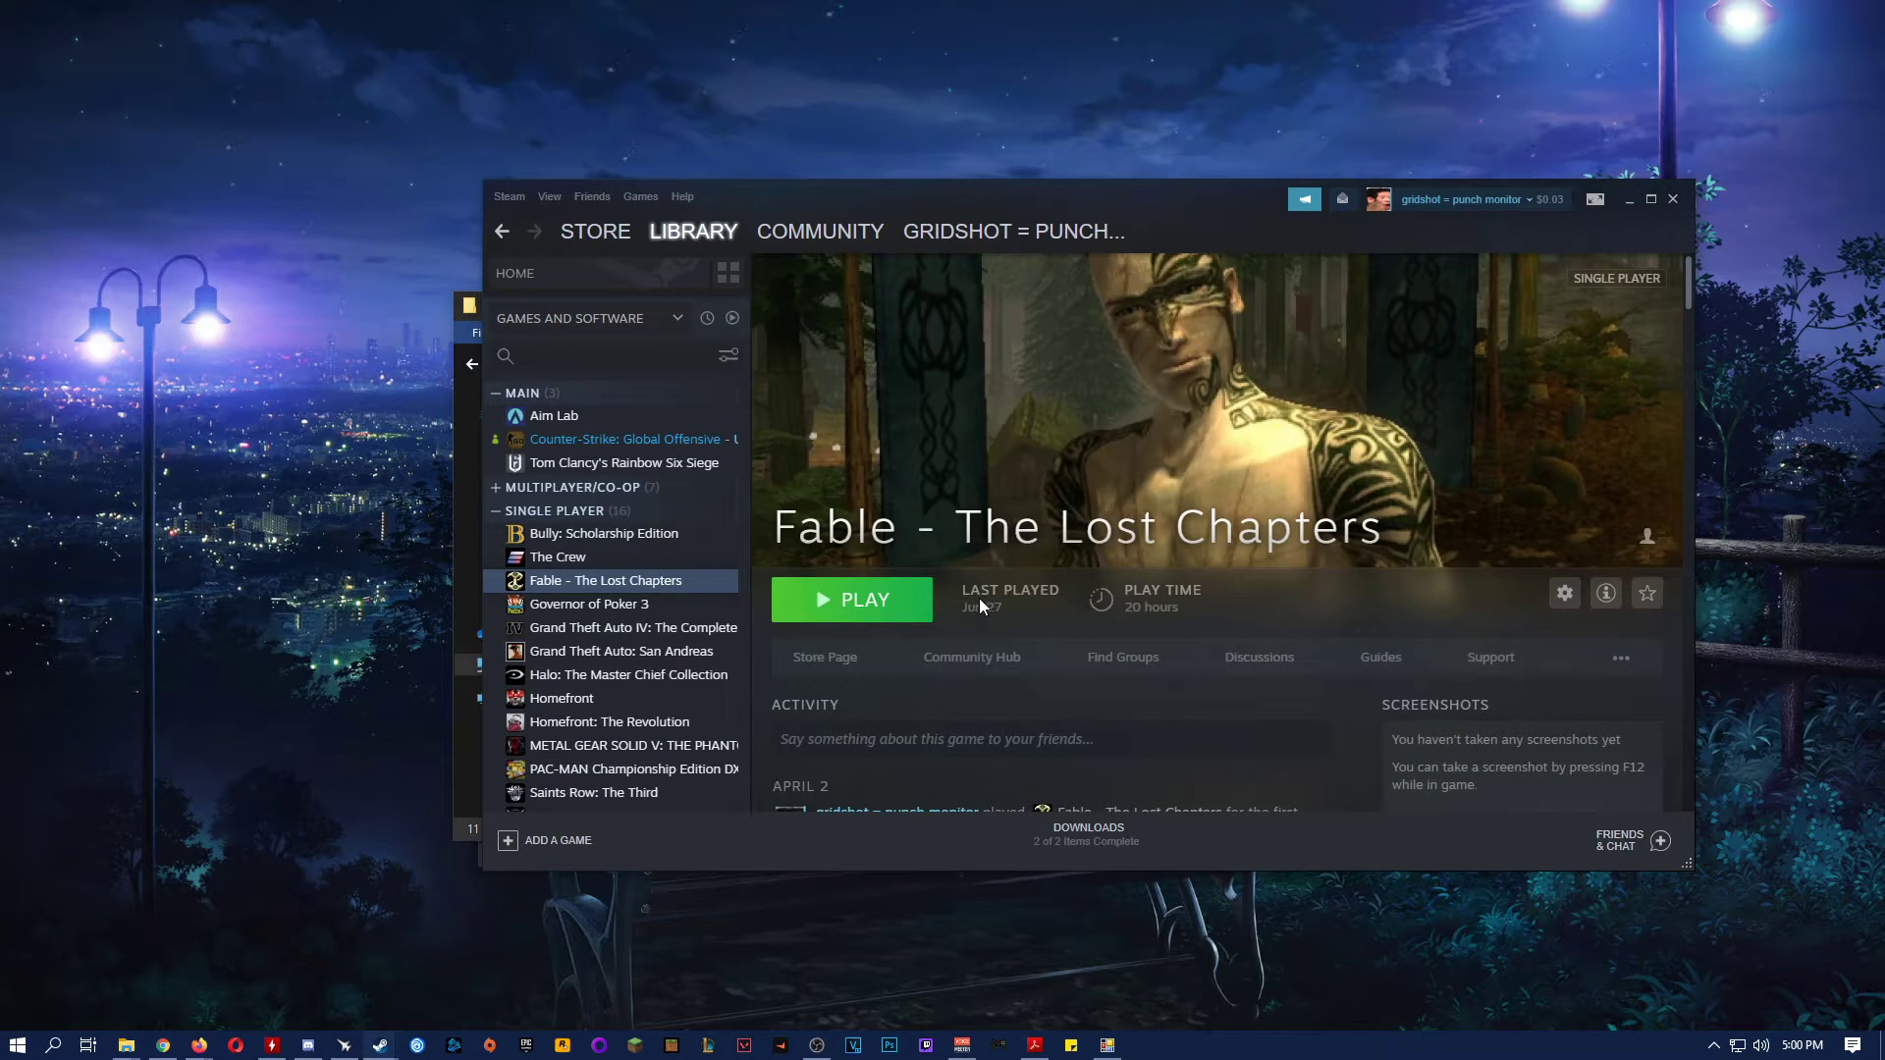
left_click(1107, 1044)
Check the Save Mods and Run Fable action without running it, and close Fable Explorer
left_click(17, 32)
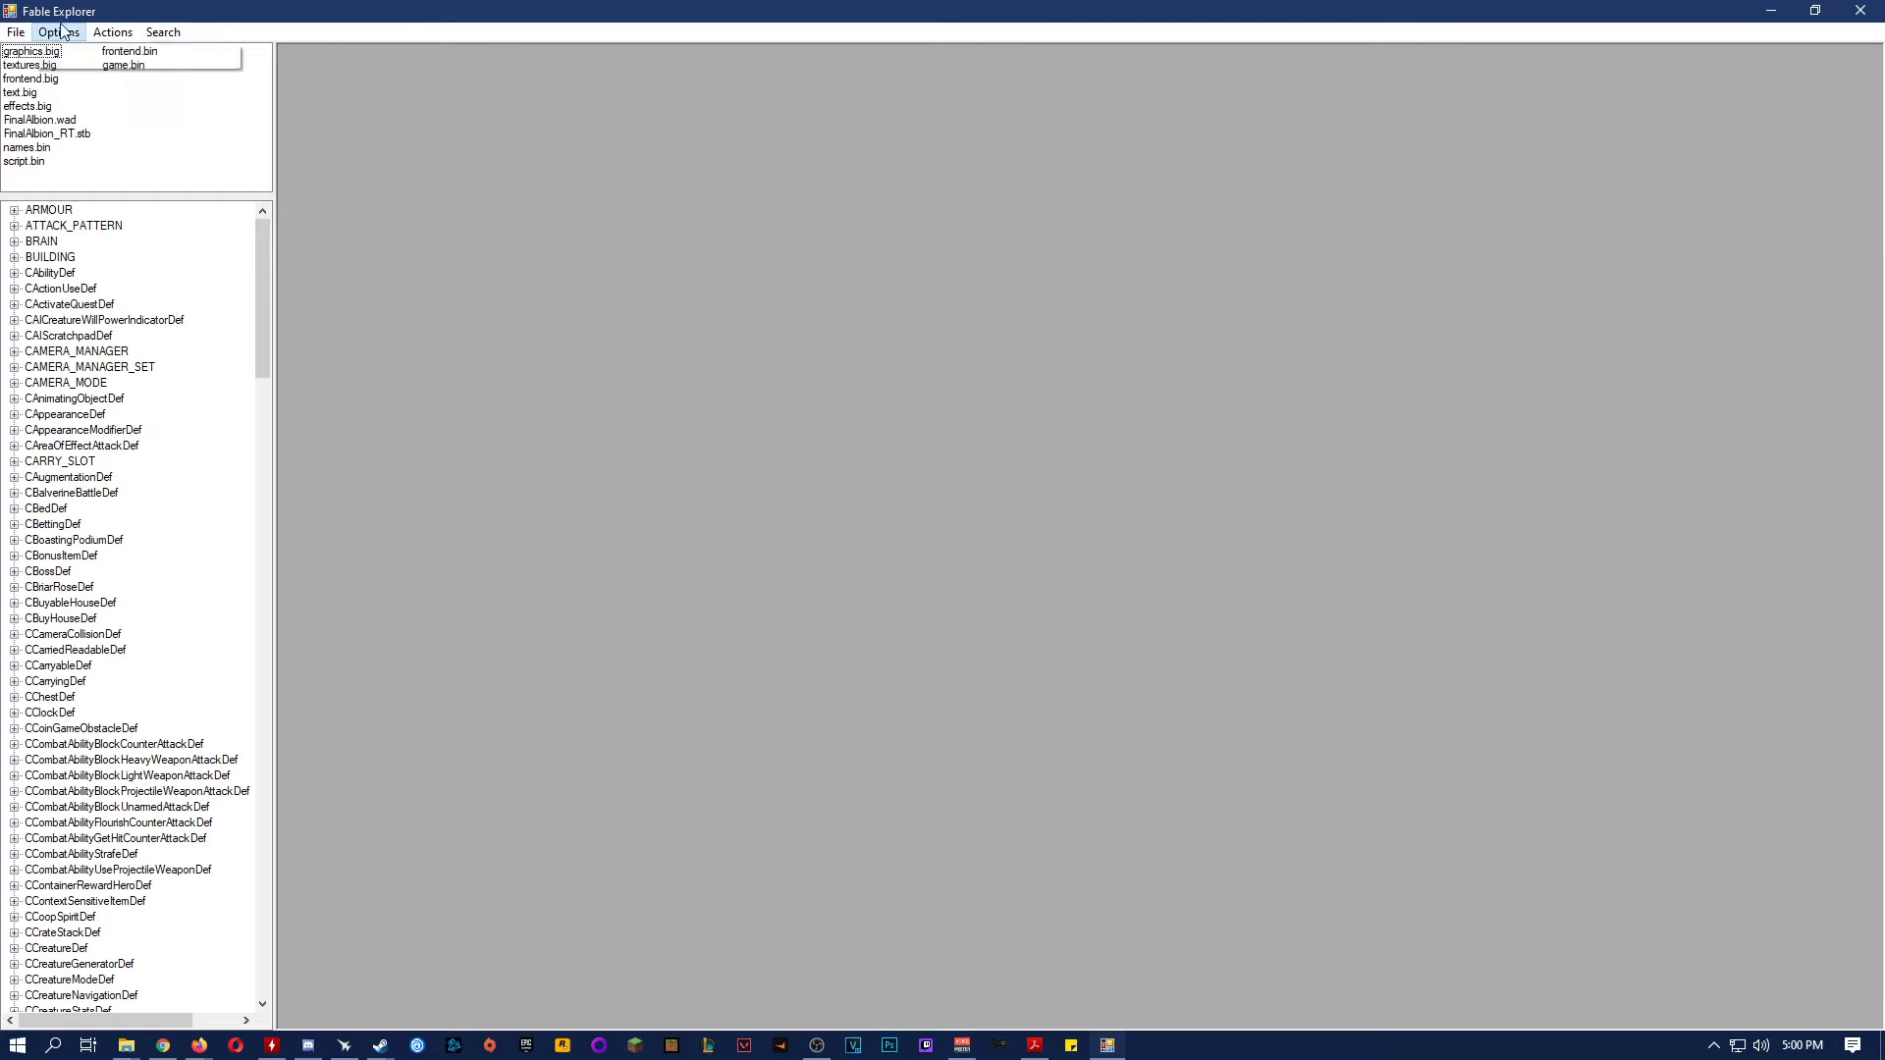
mouse_move(136, 34)
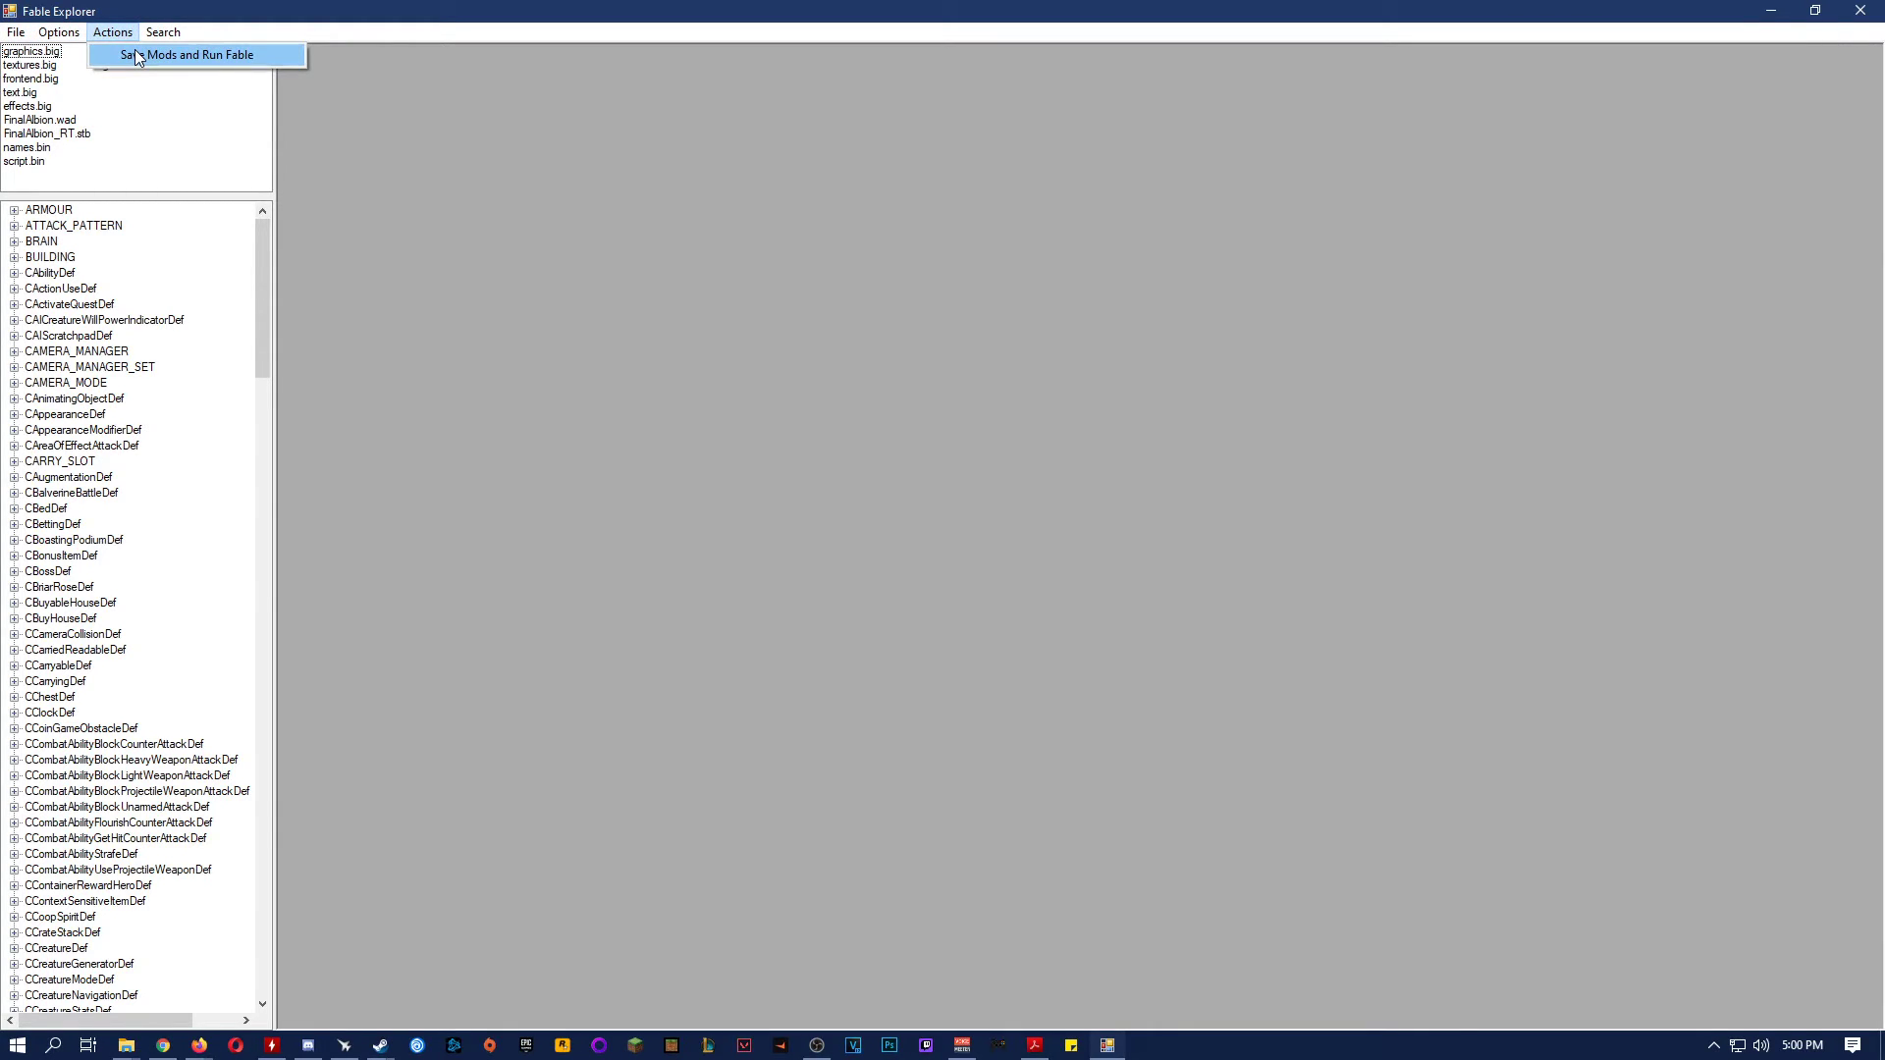
left_click(1873, 19)
left_click(1873, 20)
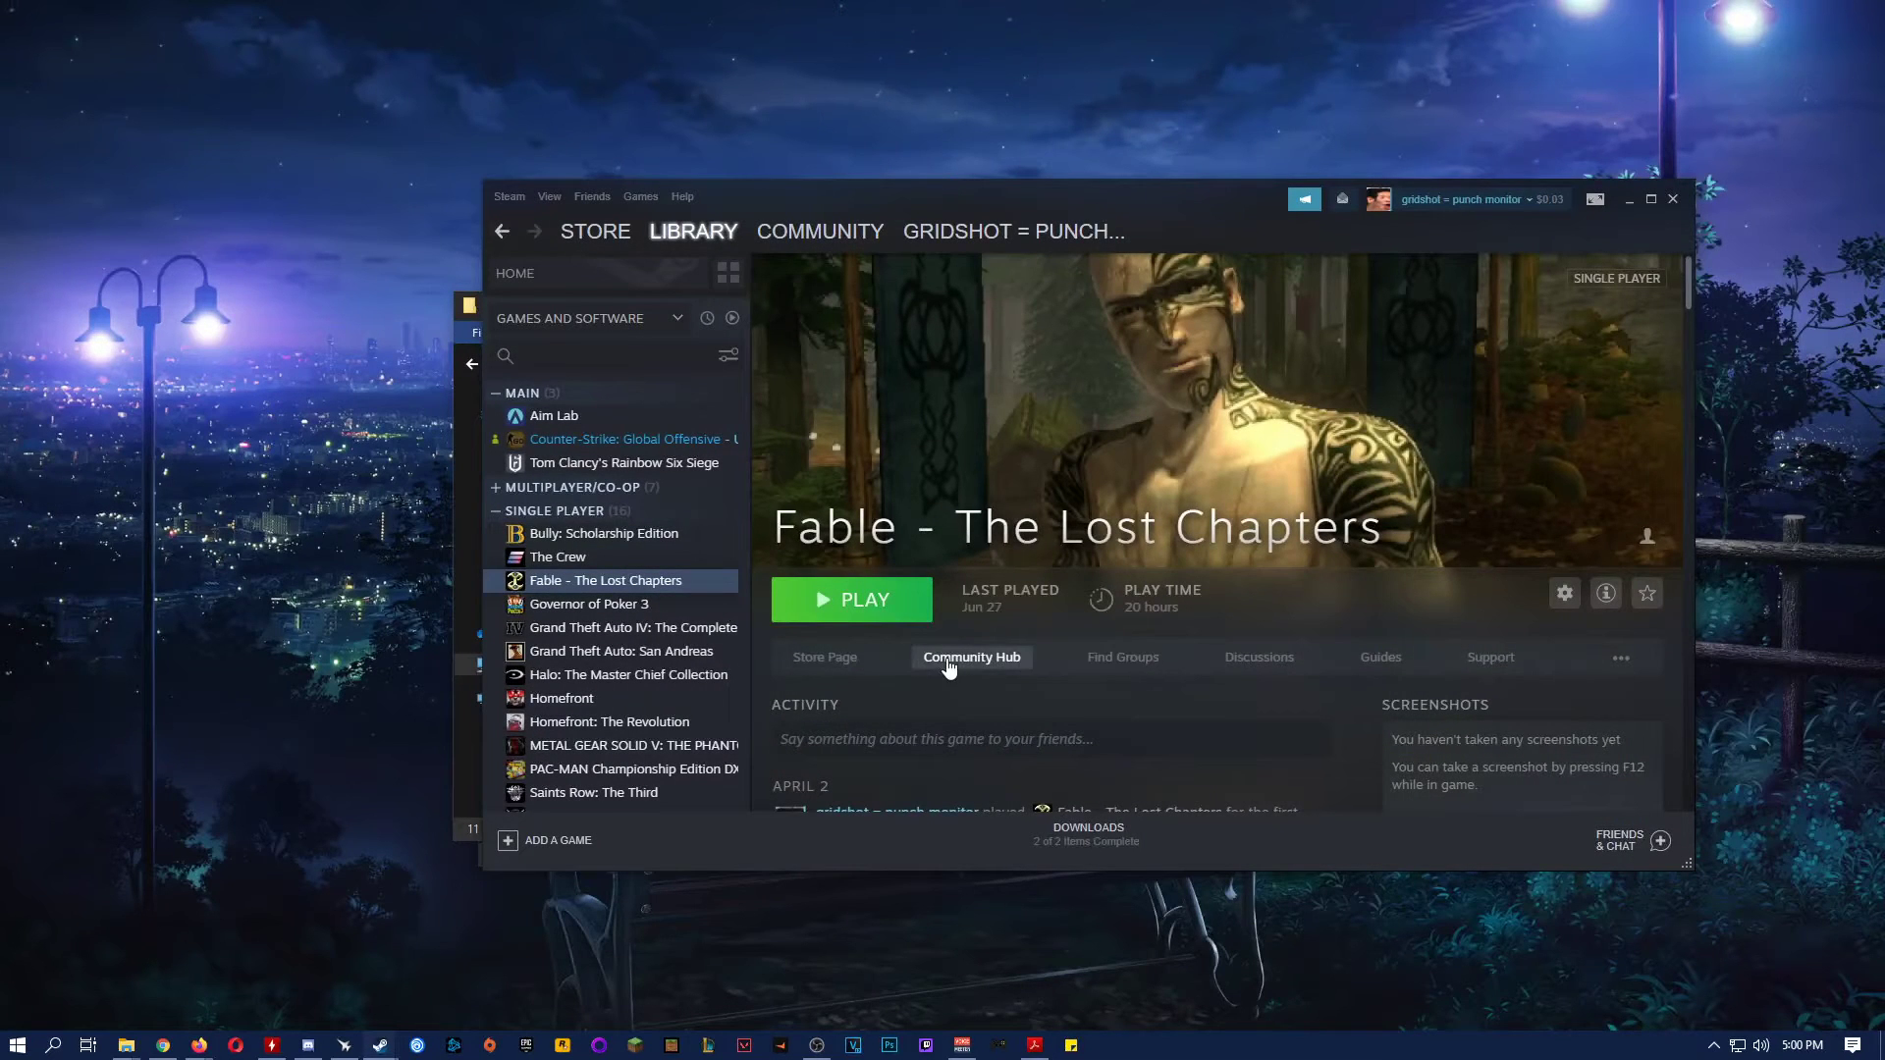